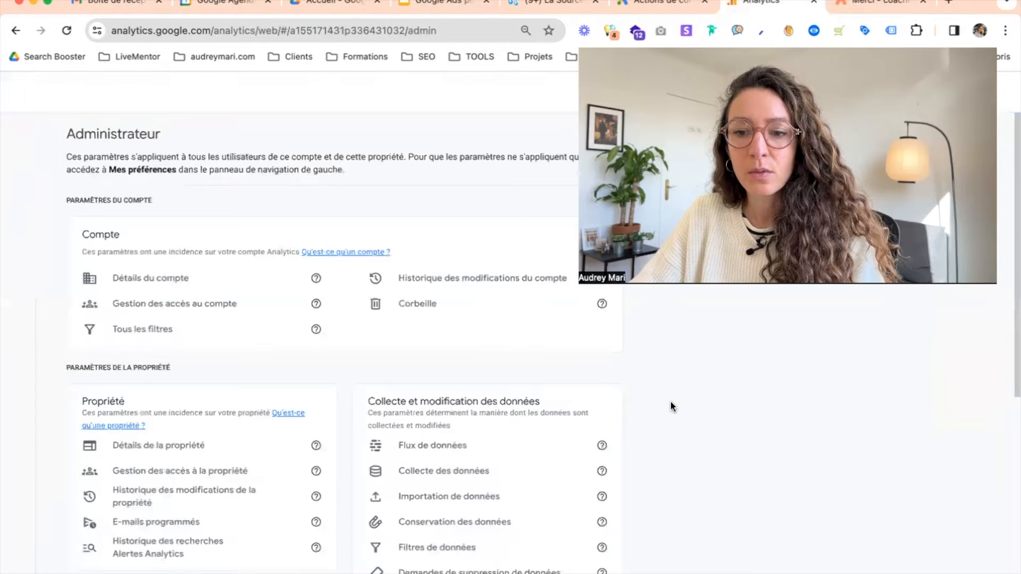
Open the property's Events settings and review the list of existing events
scroll(674, 399, down, 1)
scroll(669, 398, down, 5)
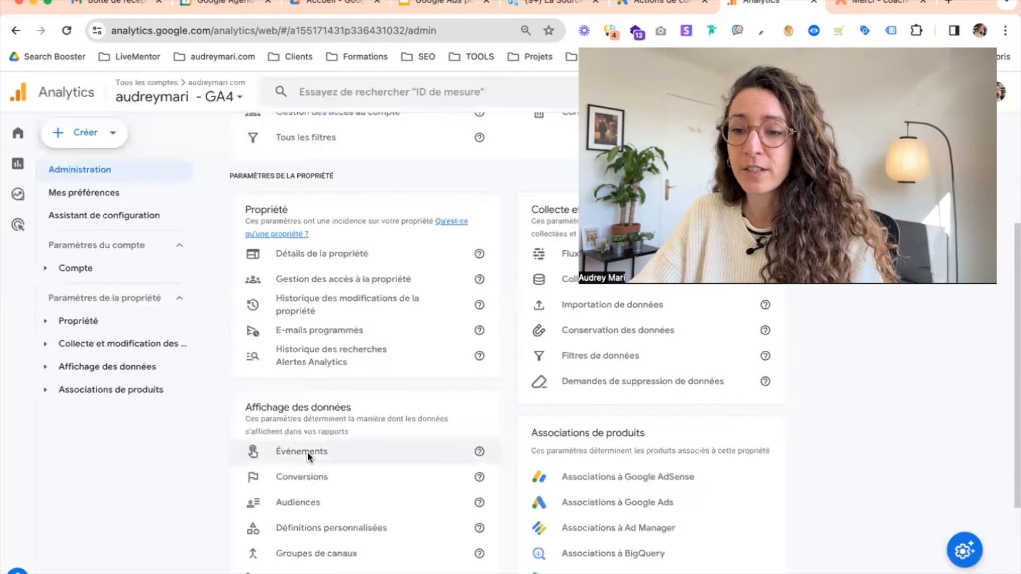
click(308, 451)
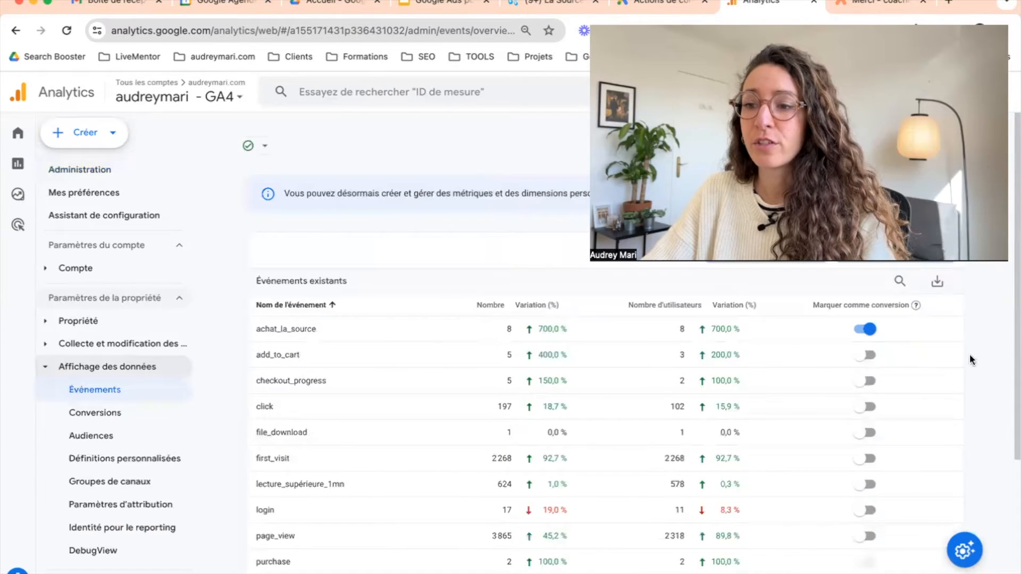
scroll(595, 394, down, 4)
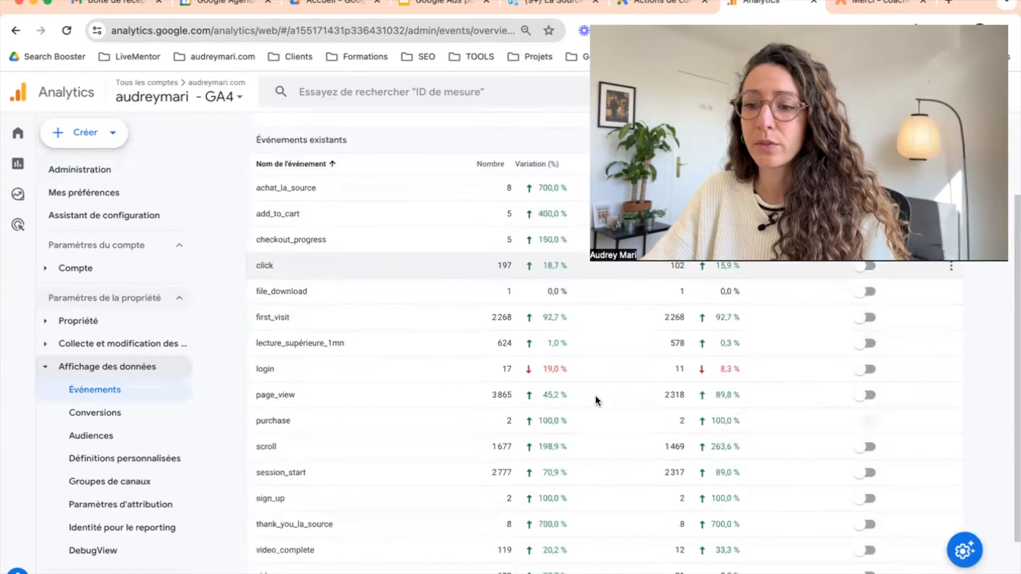
scroll(592, 396, up, 4)
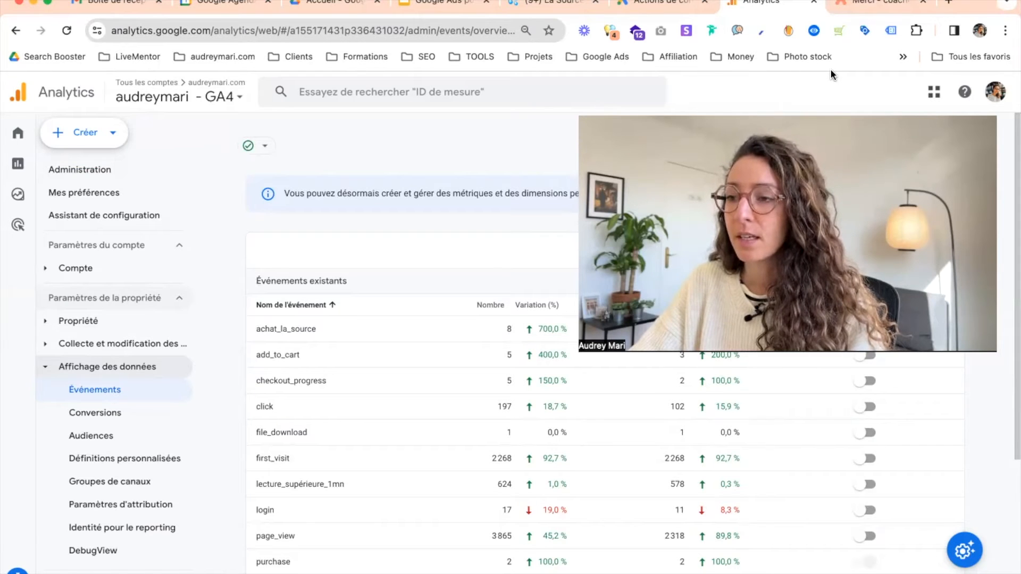
Examine the merci-coaching thank-you page and the Google Ads conversion actions in the other tabs
click(870, 6)
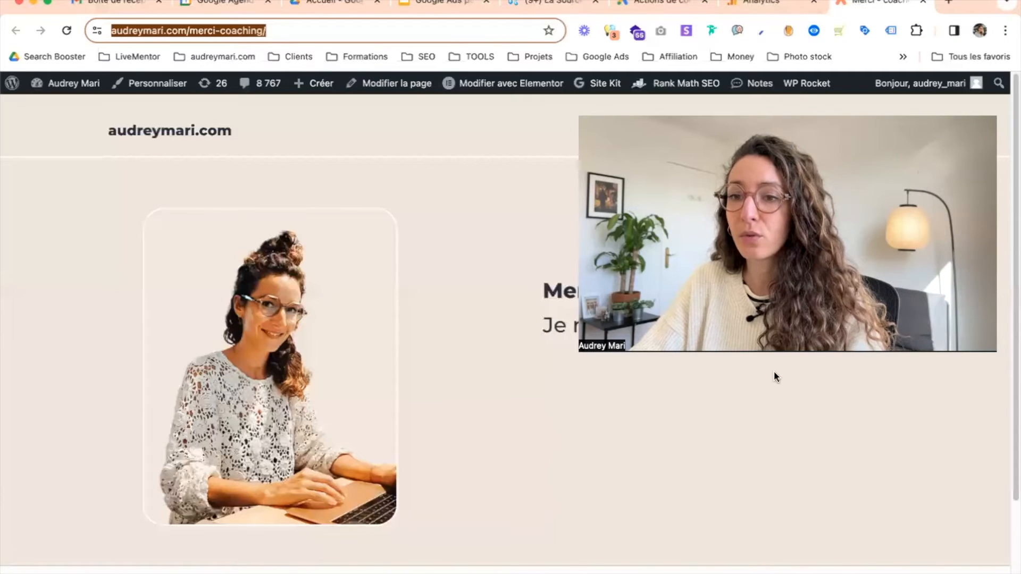
click(342, 30)
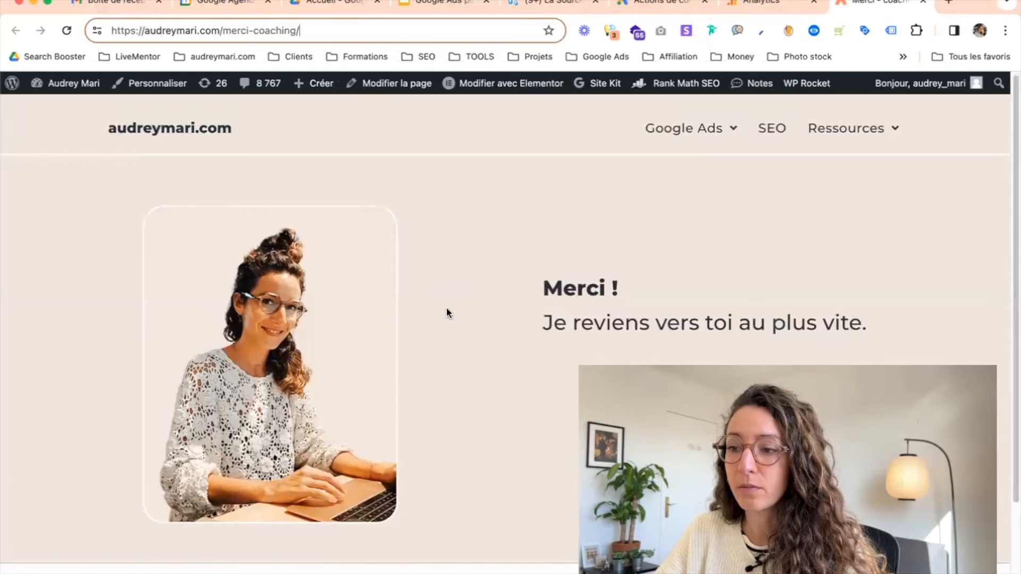
scroll(445, 308, down, 2)
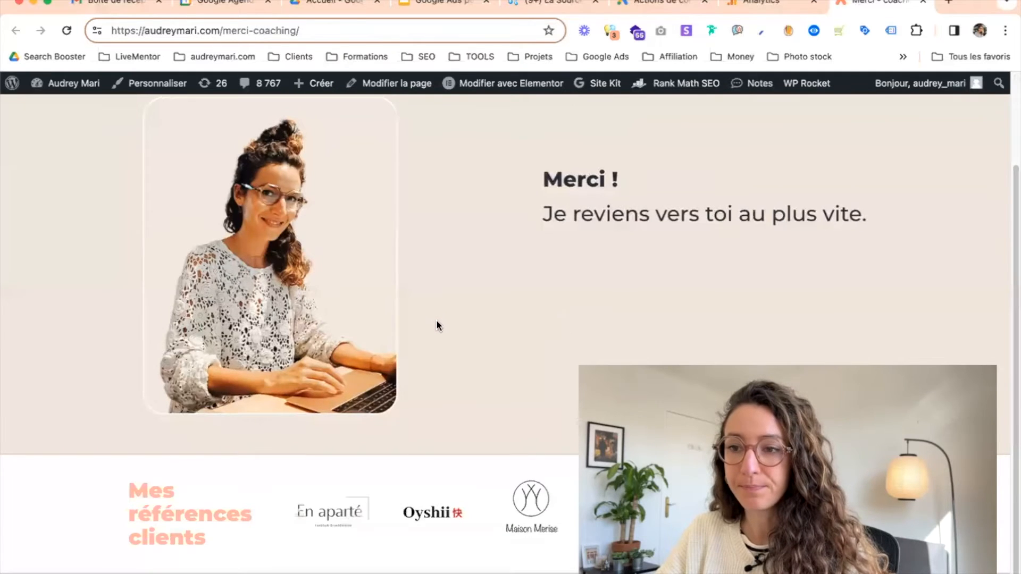
scroll(436, 320, up, 2)
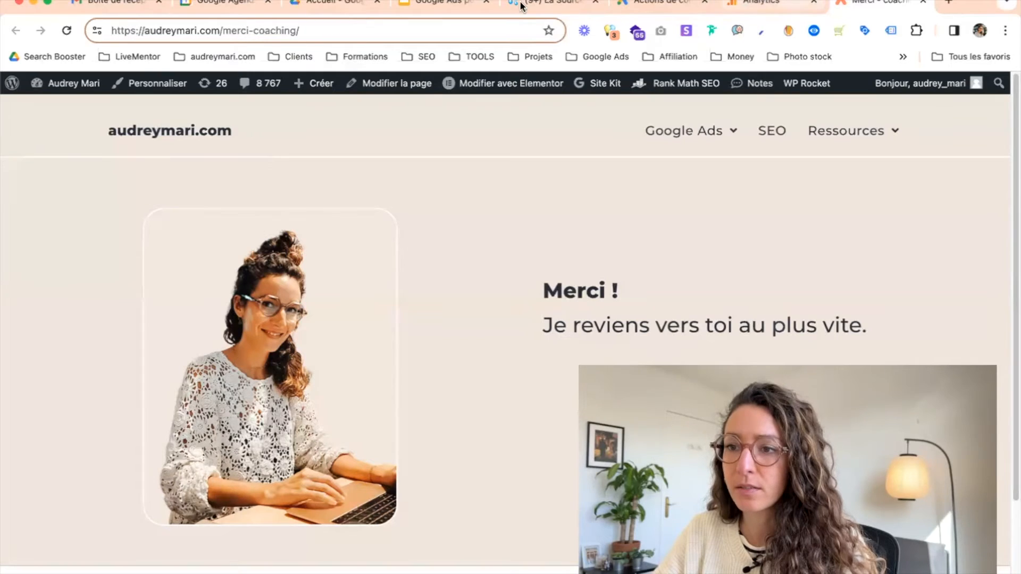
click(661, 4)
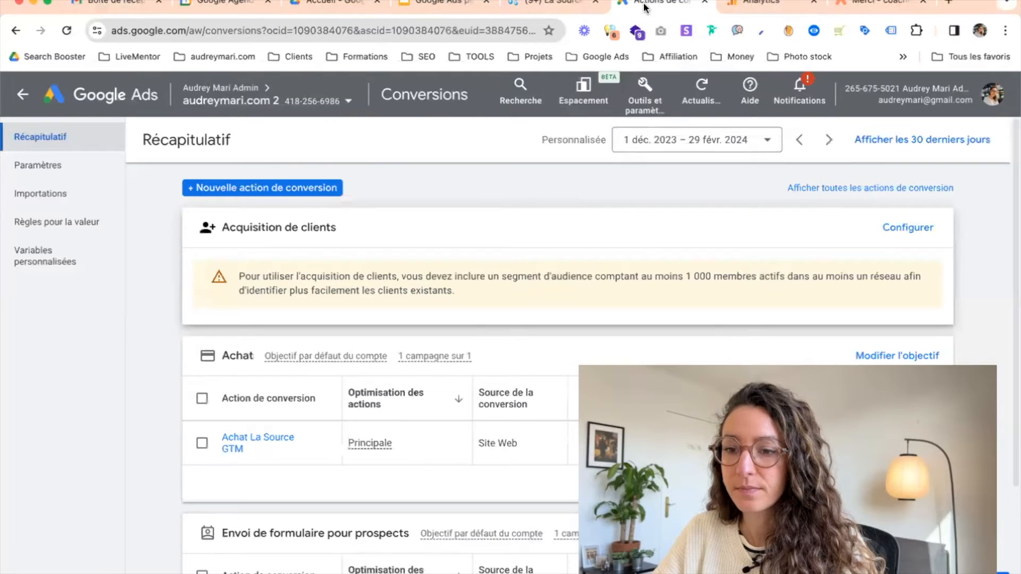
click(771, 4)
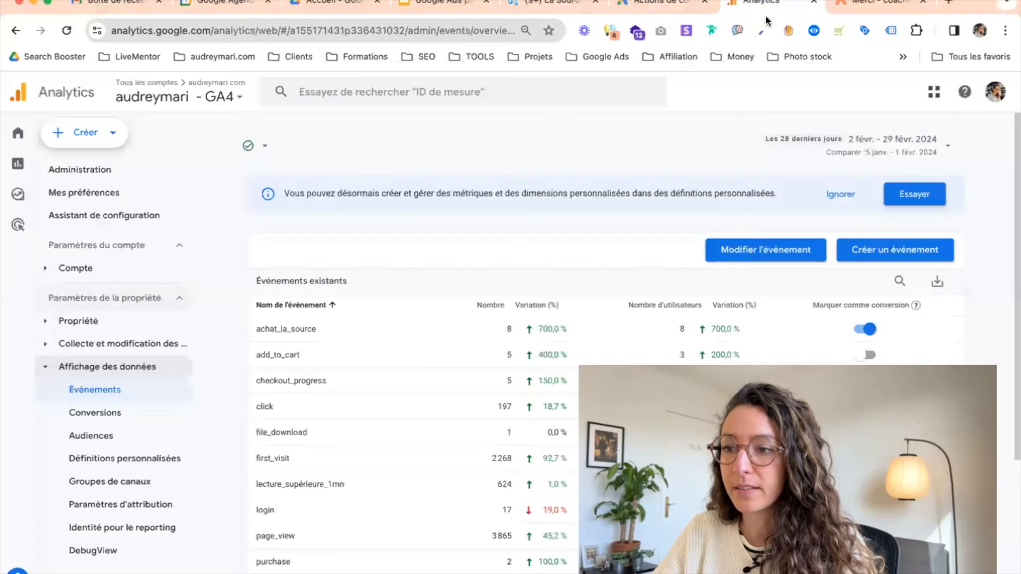
Start creating a new custom event from the Events page
scroll(970, 290, down, 1)
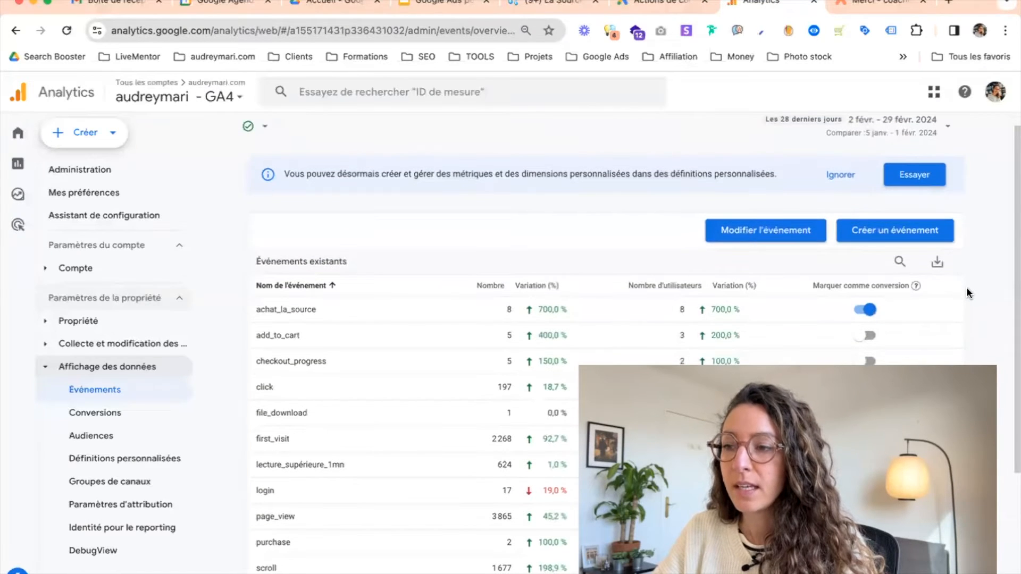
scroll(898, 223, down, 1)
click(891, 219)
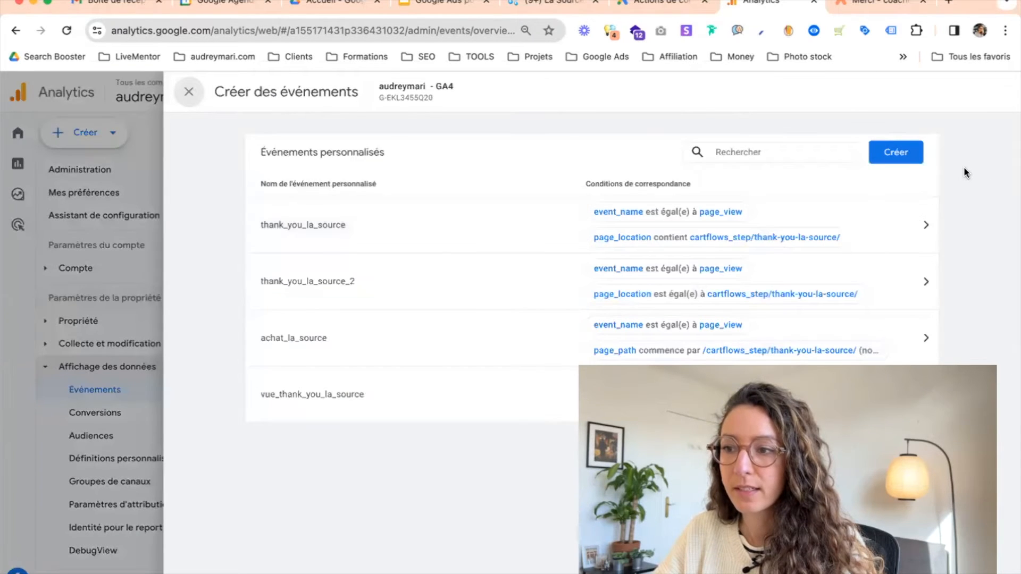
click(897, 159)
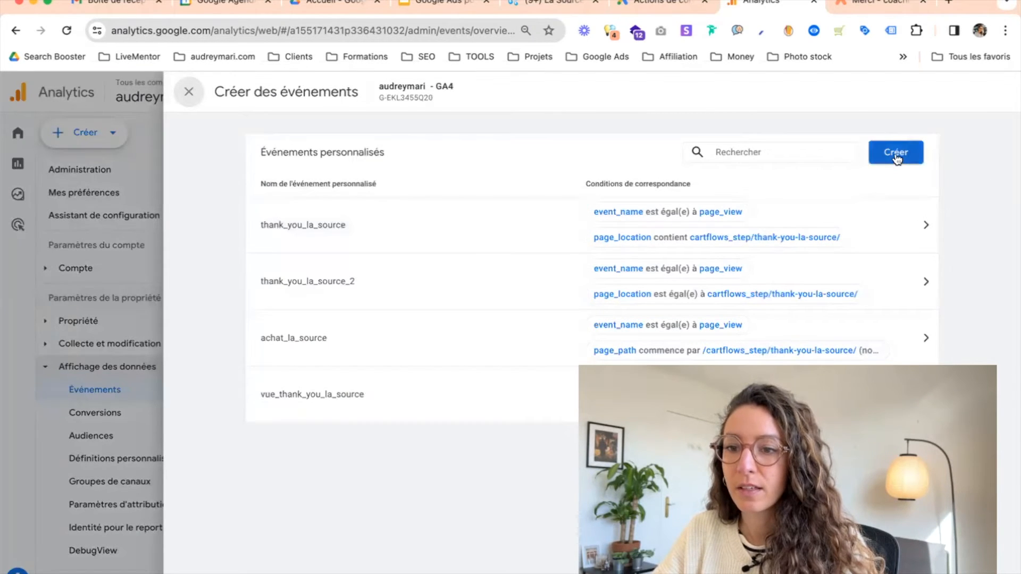
click(896, 154)
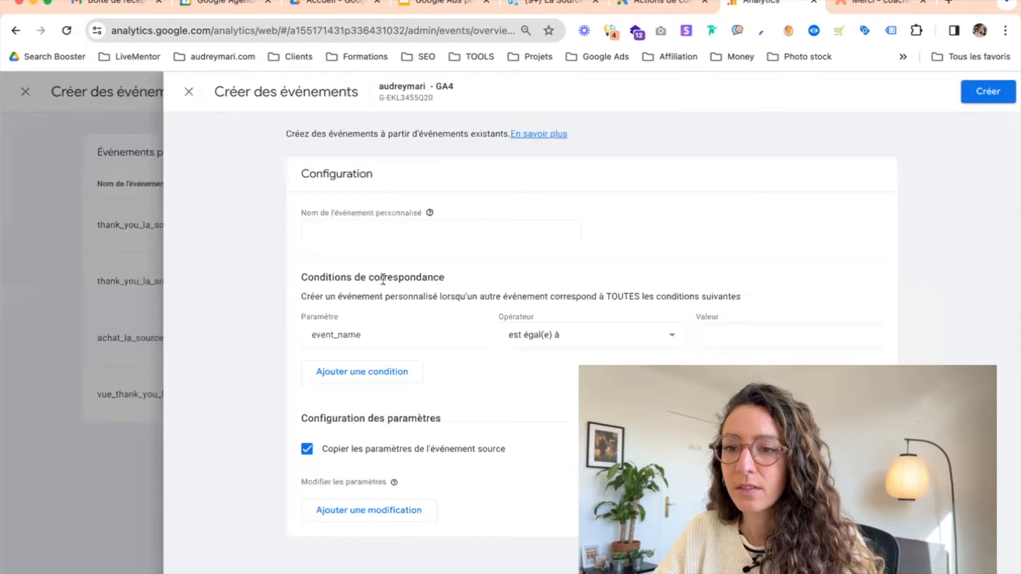
Name the custom event merci_coaching
click(369, 231)
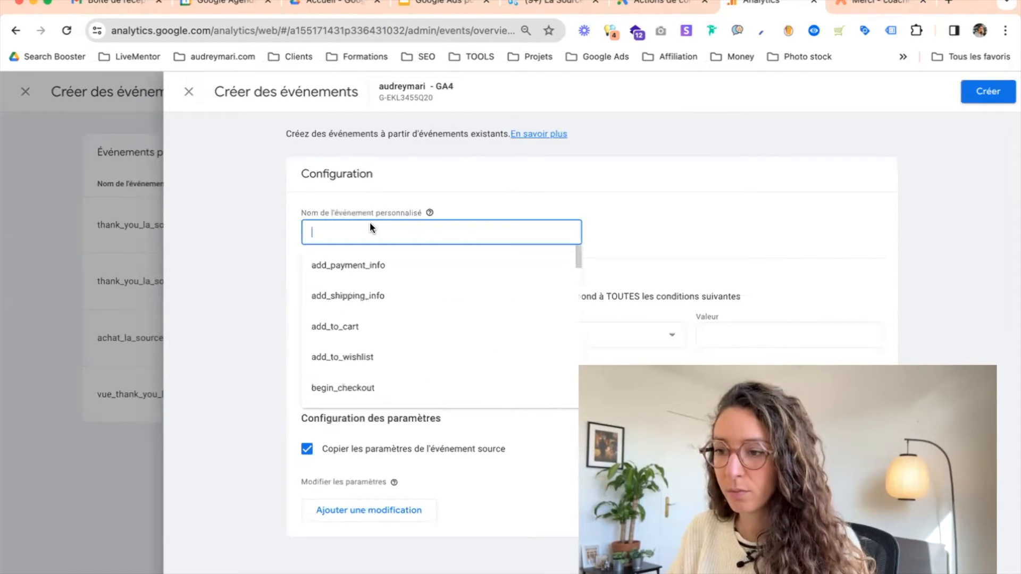
text(merci_)
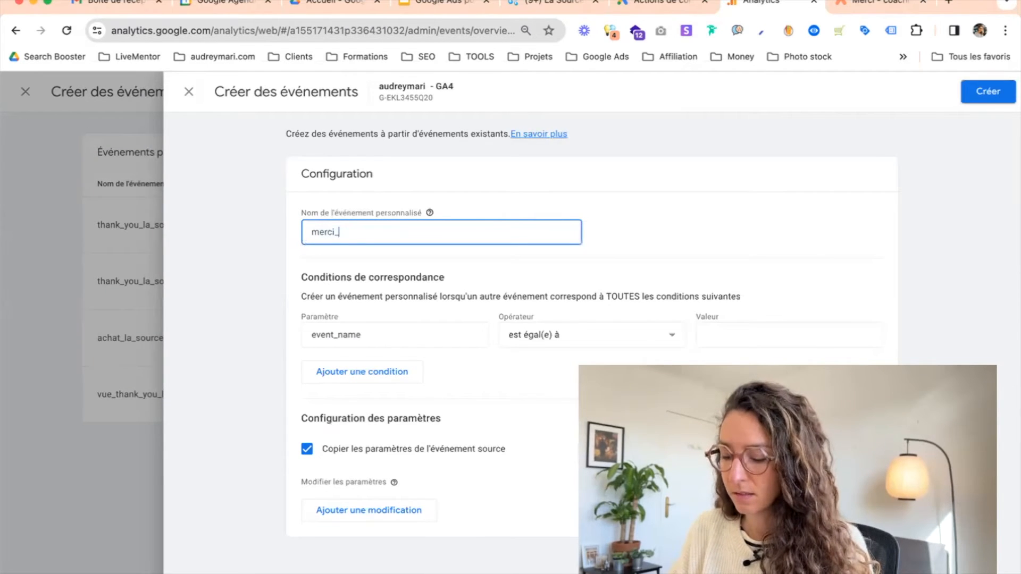
text(coaching)
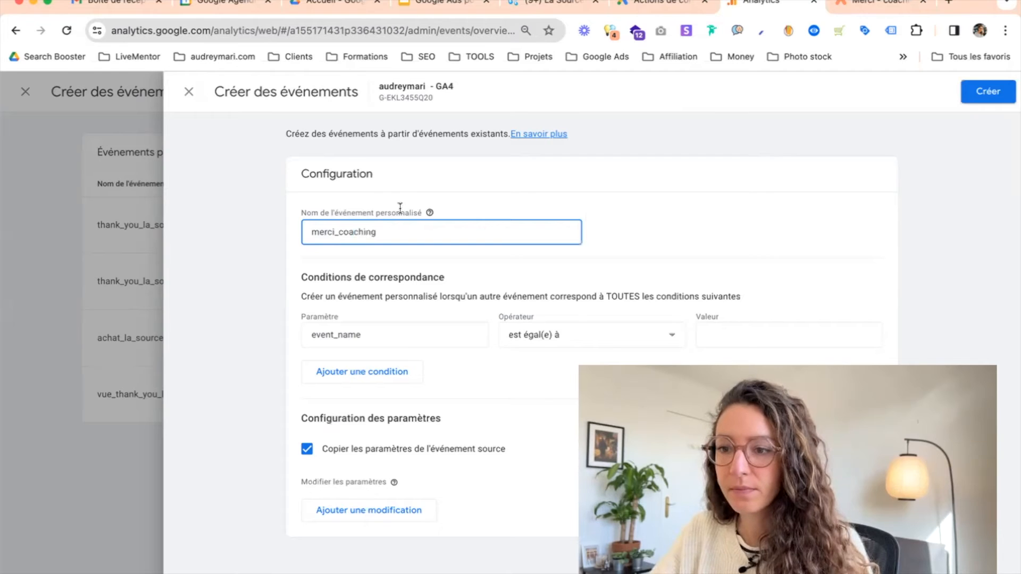
click(617, 239)
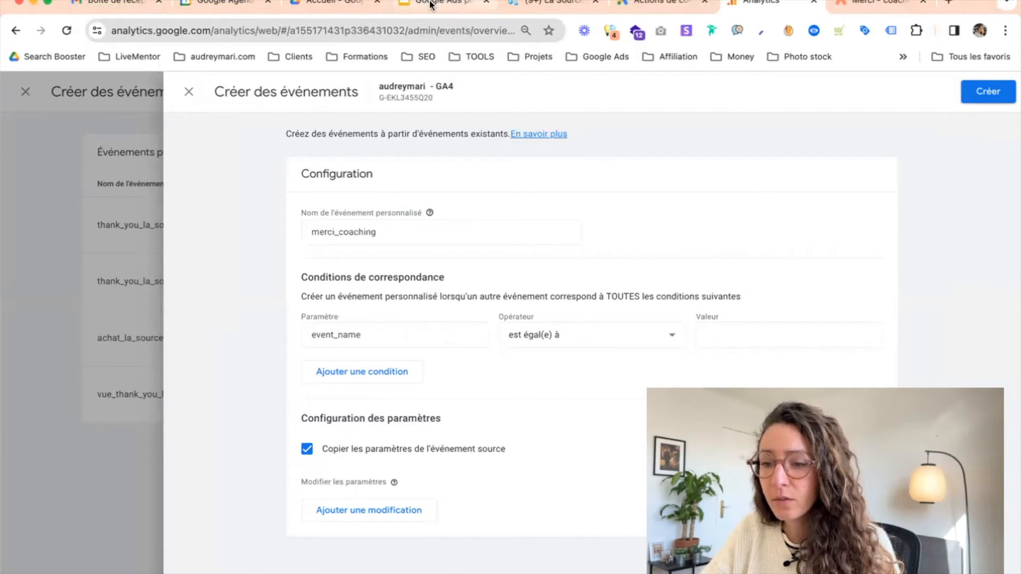
Set the first matching condition to event_name equals page_view and add a second condition
click(429, 5)
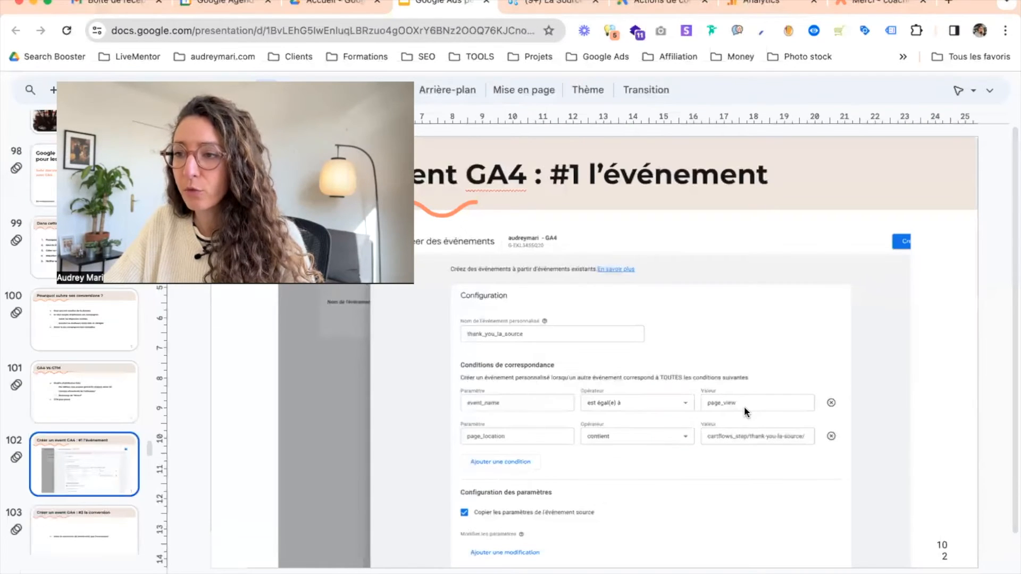
click(766, 6)
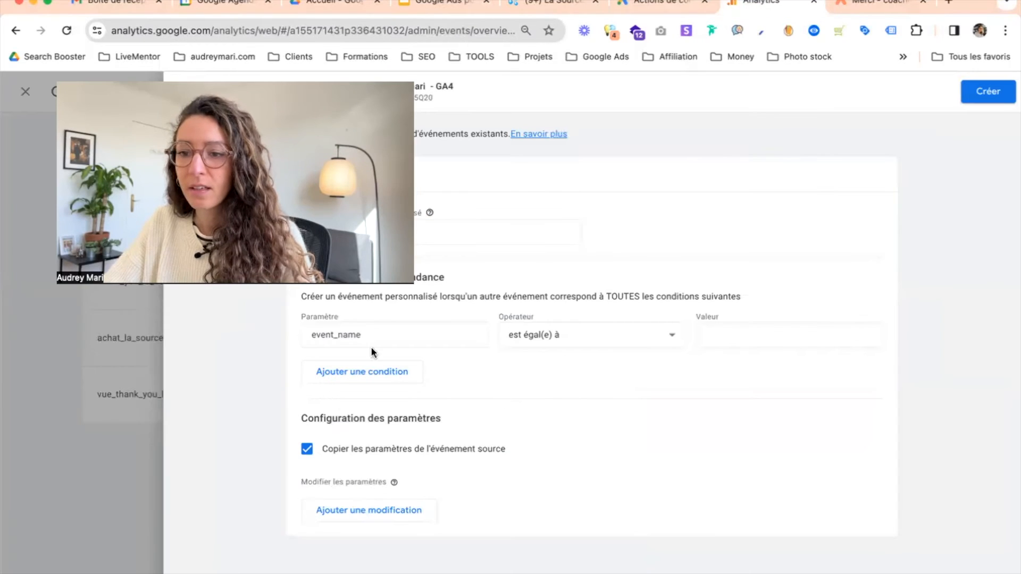
click(764, 338)
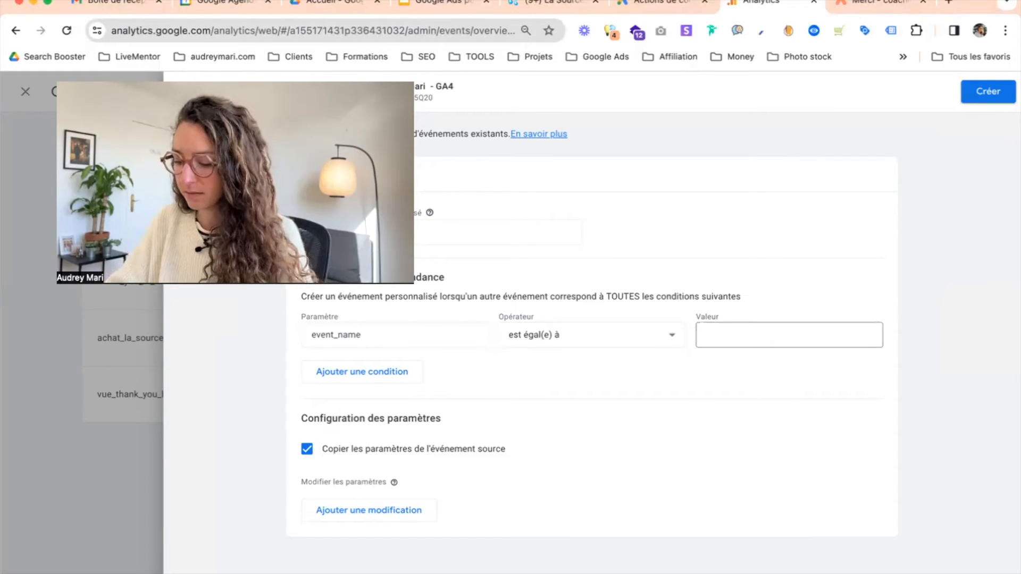
text(page_)
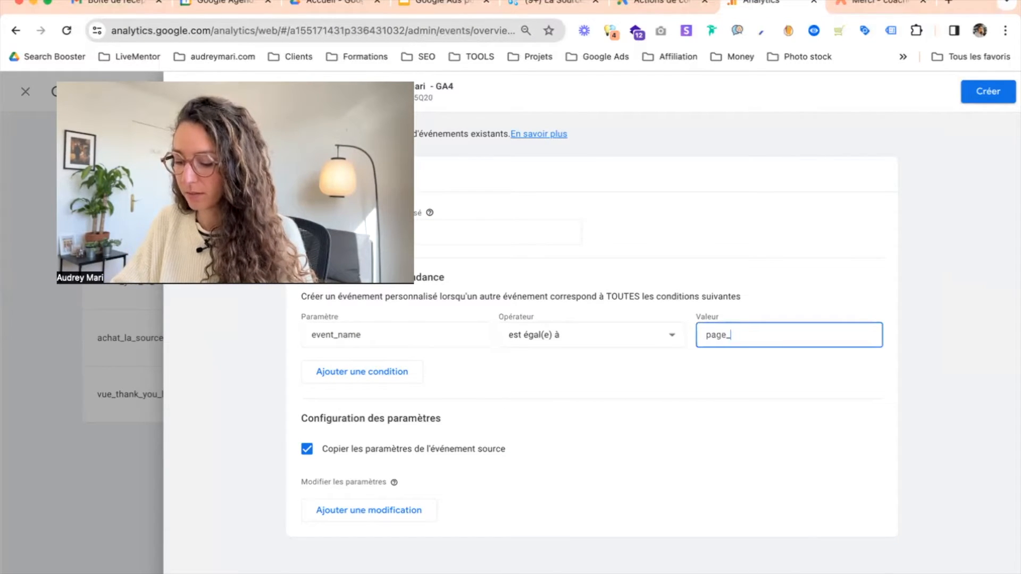
text(view)
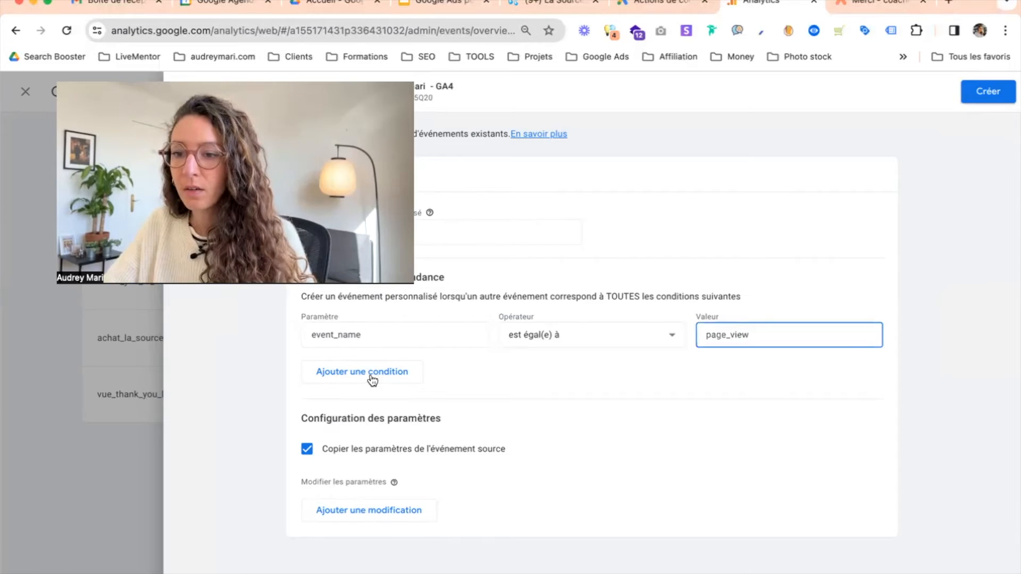
click(372, 378)
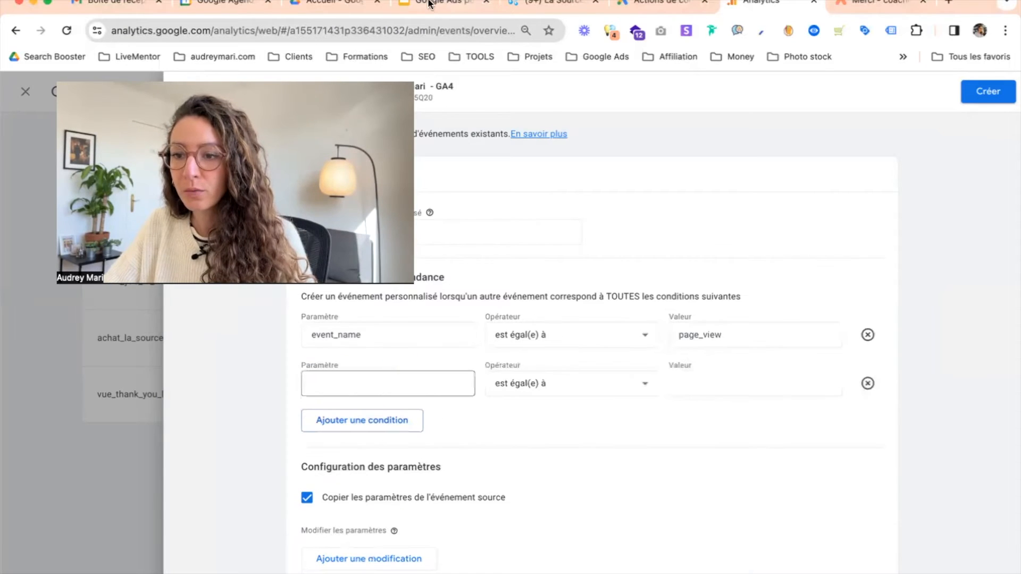
Set the second condition's parameter to page_location with the operator contient
click(428, 4)
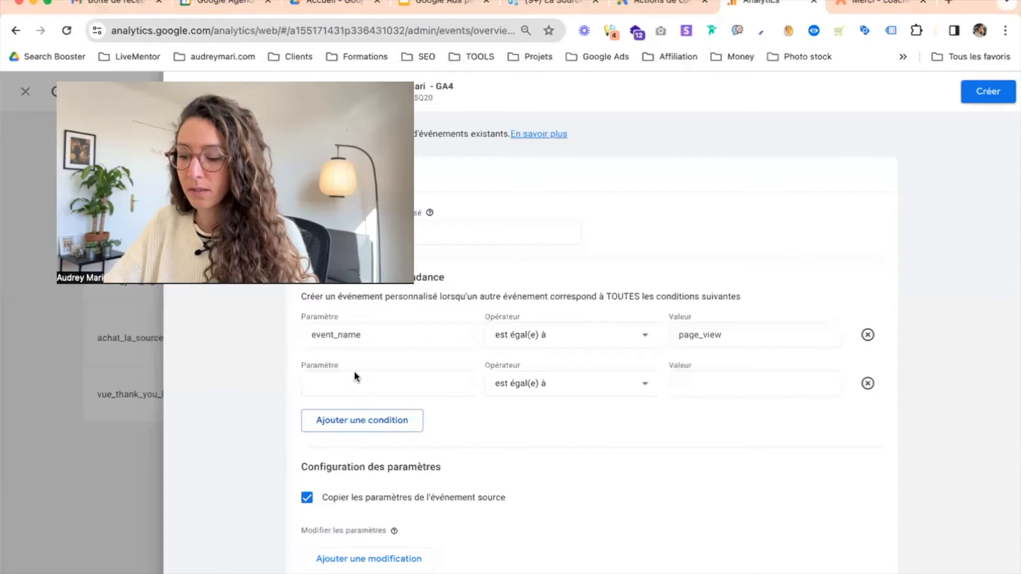
click(352, 375)
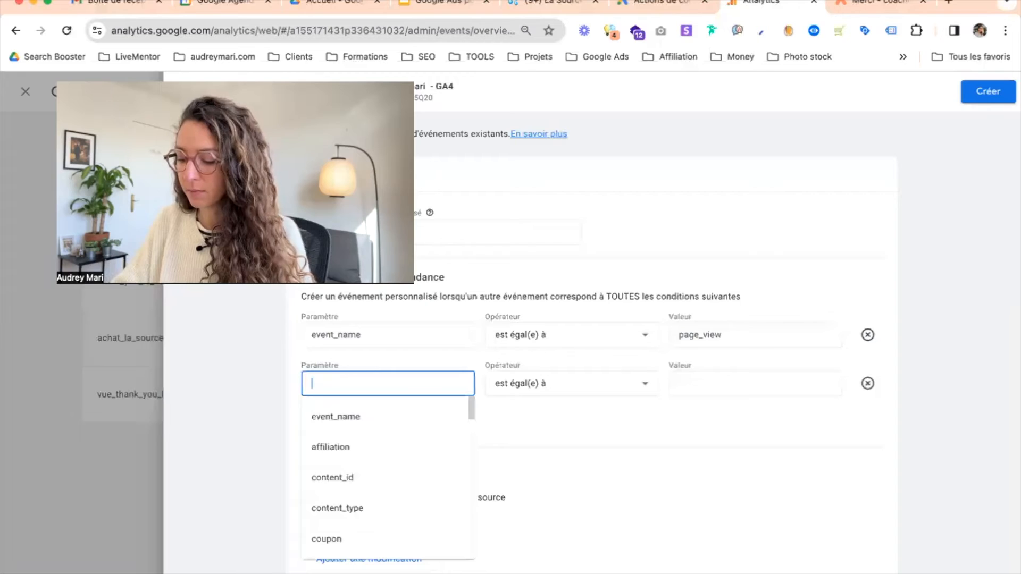
text(page_)
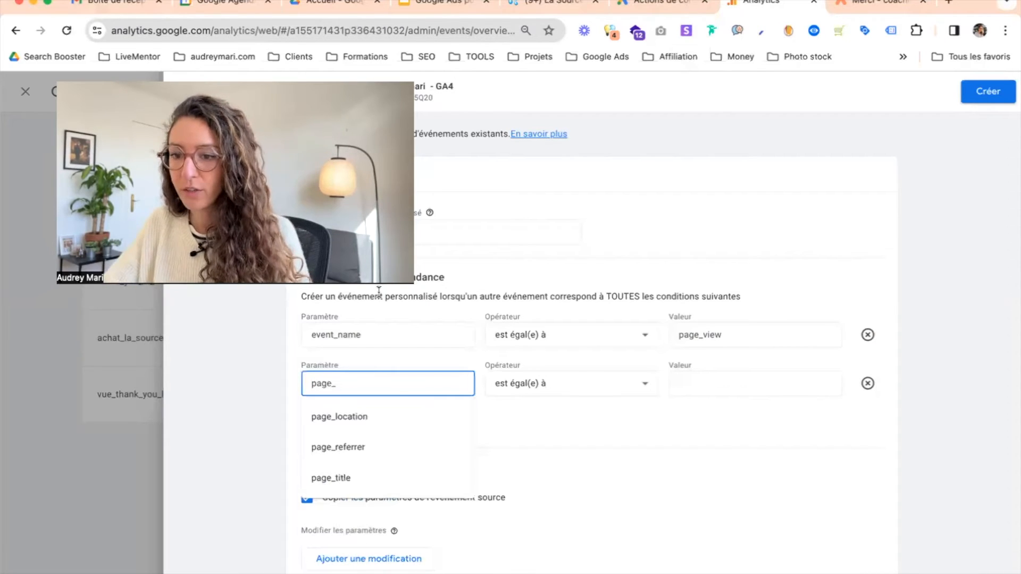
click(388, 415)
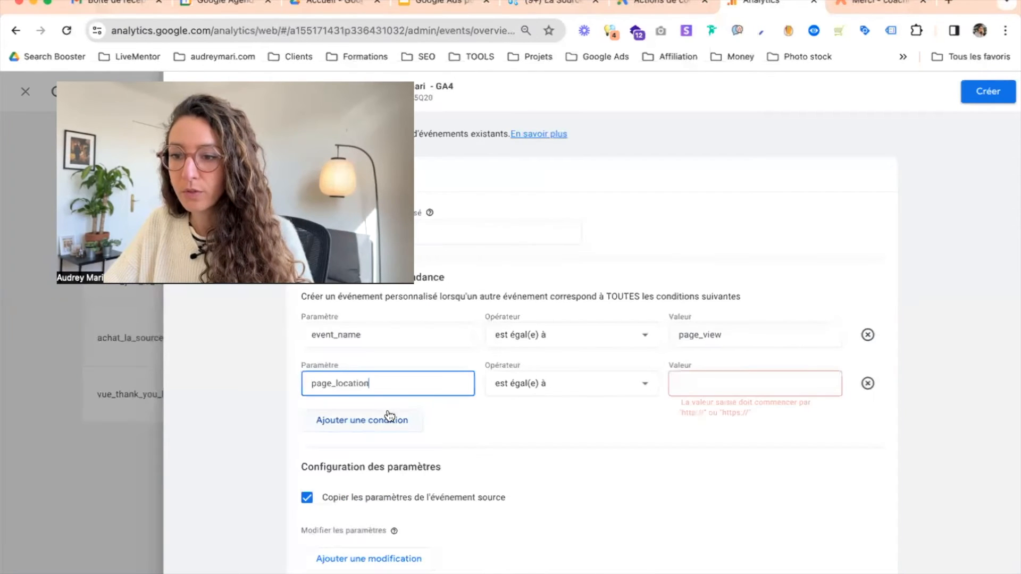
click(562, 392)
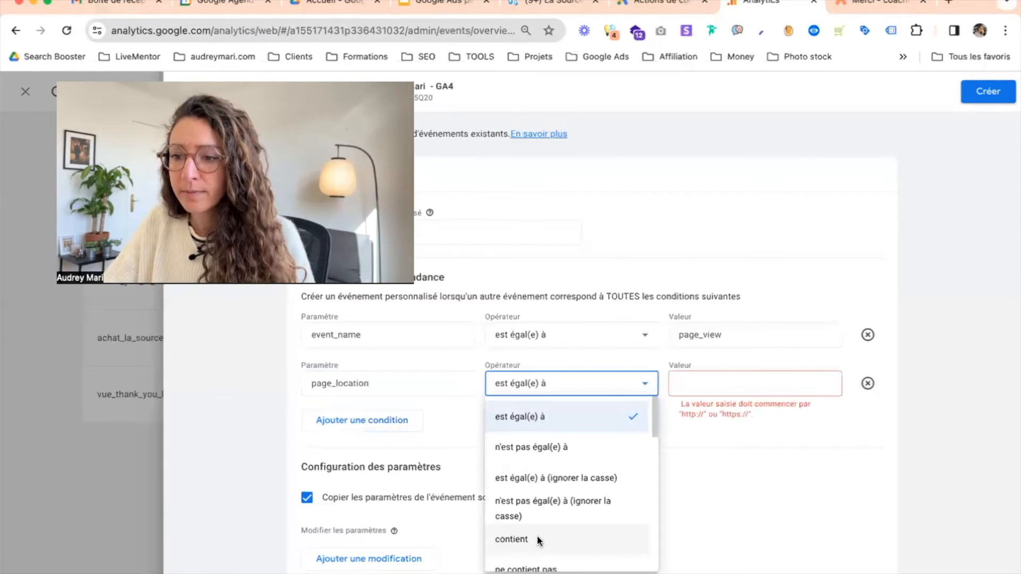
click(539, 541)
click(716, 387)
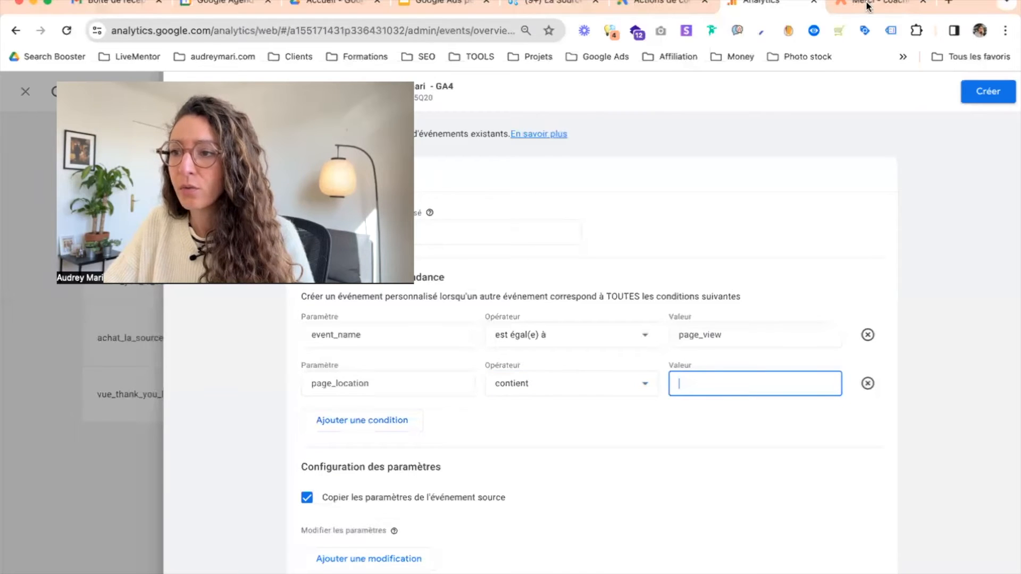
Copy the path from the thank-you page address and set the second condition's value to merci-coaching
key(ctrl+Tab)
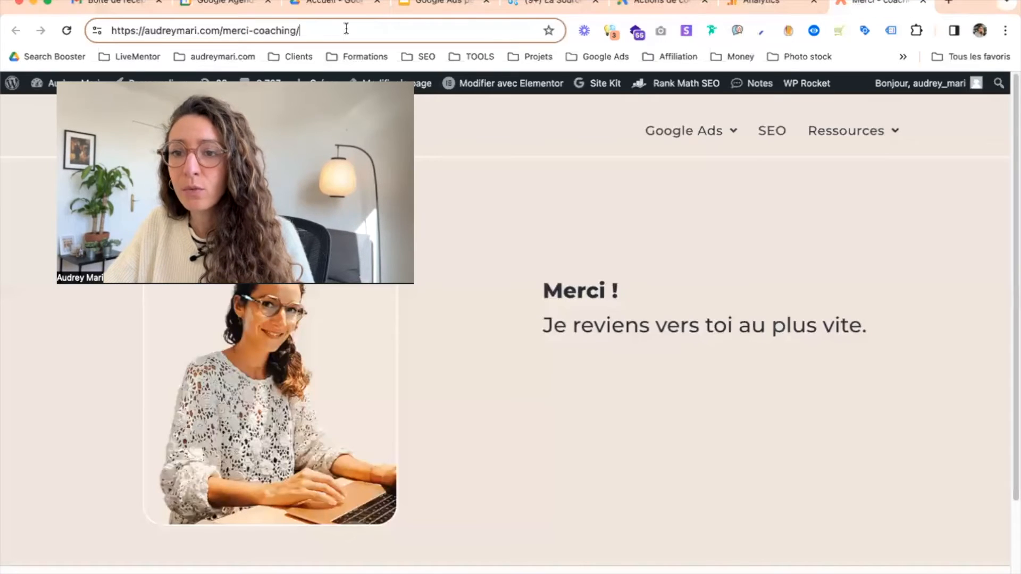
drag(231, 32, 225, 32)
key(super+c)
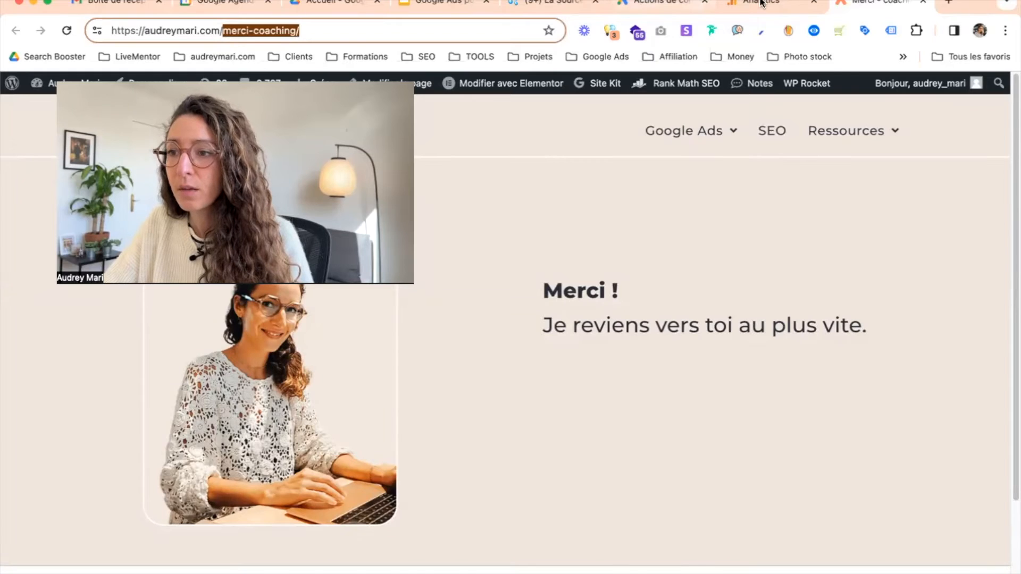
key(ctrl+shift+Tab)
key(ctrl+shift+Tab)
key(ctrl+Tab)
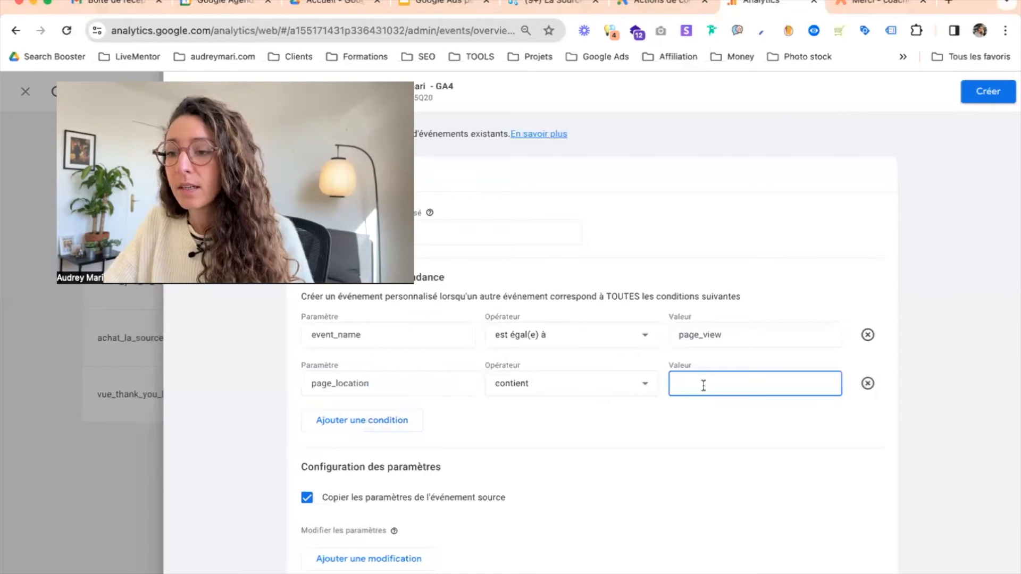
key(super+v)
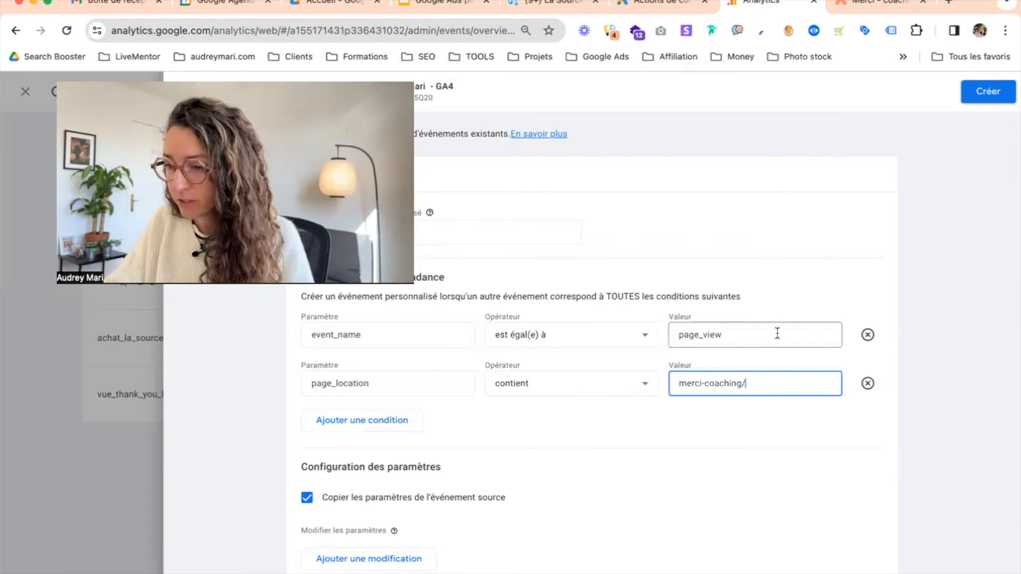
key(BackSpace)
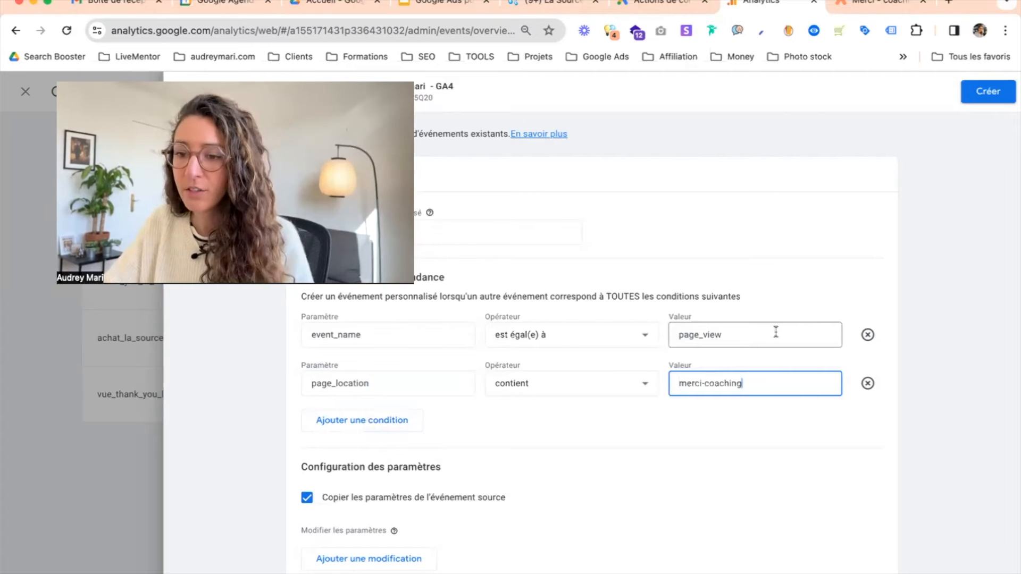
Save the custom event and copy the merci_coaching name from the custom events list
click(928, 335)
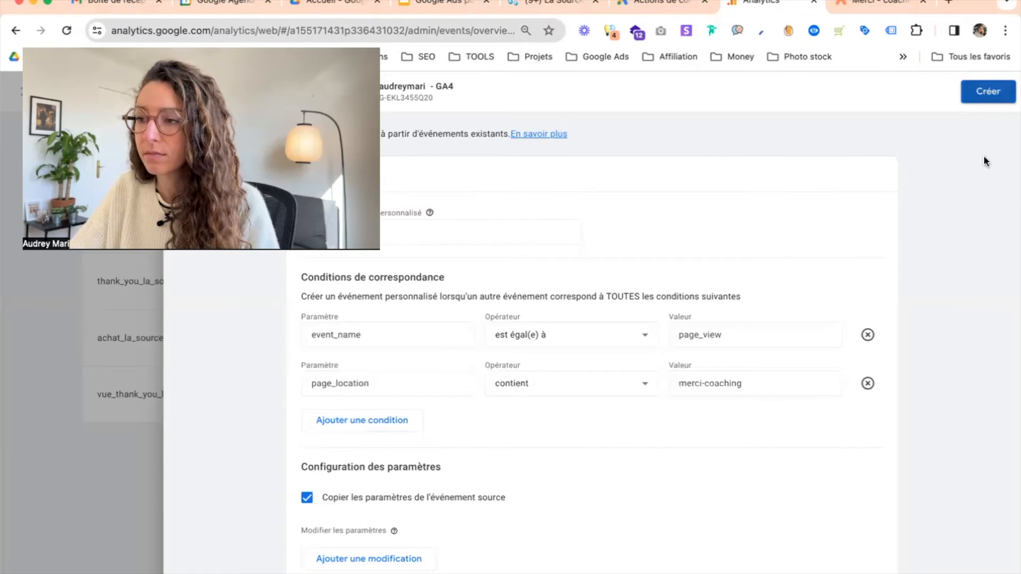
click(987, 94)
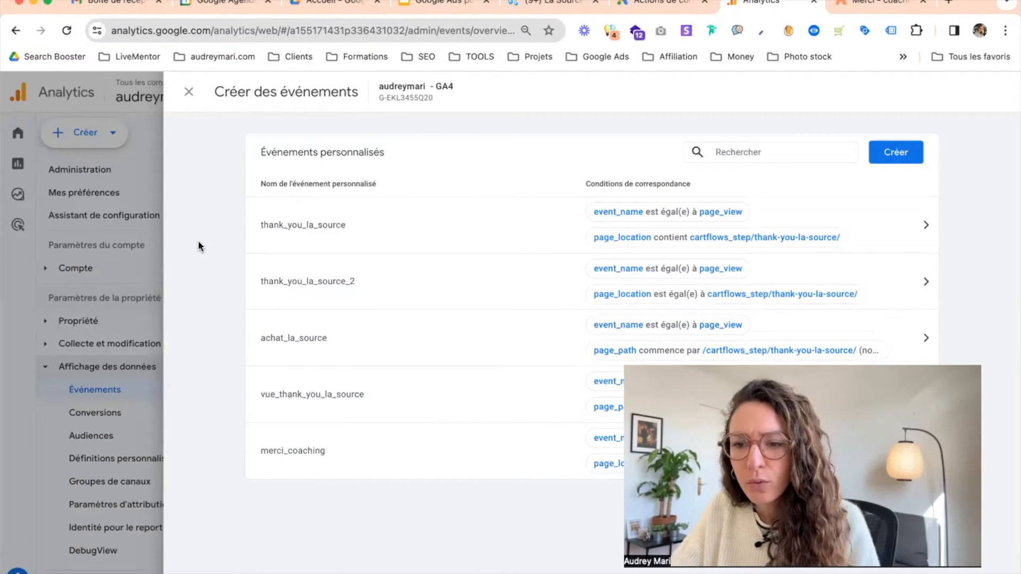
click(335, 452)
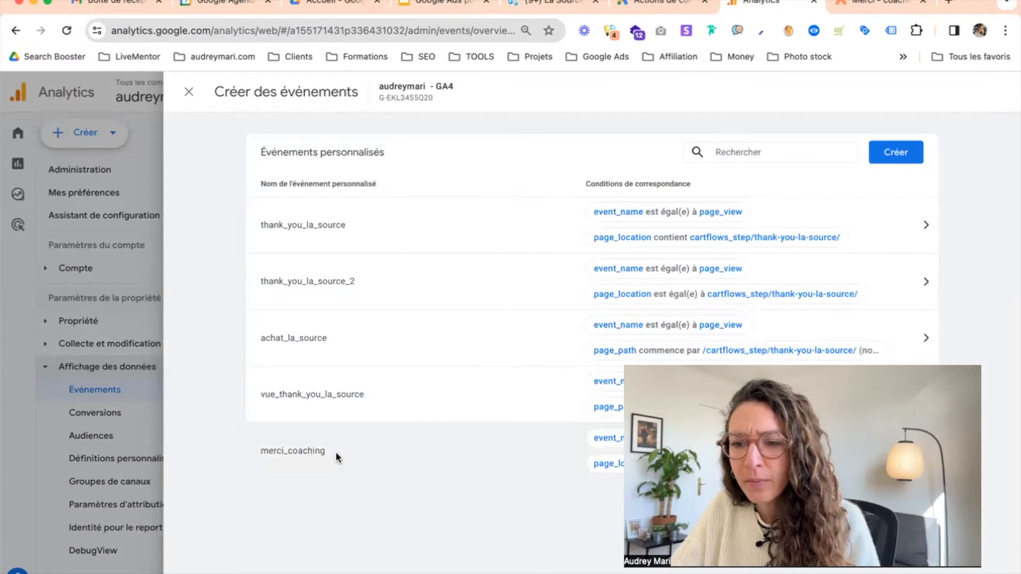
double_click(261, 453)
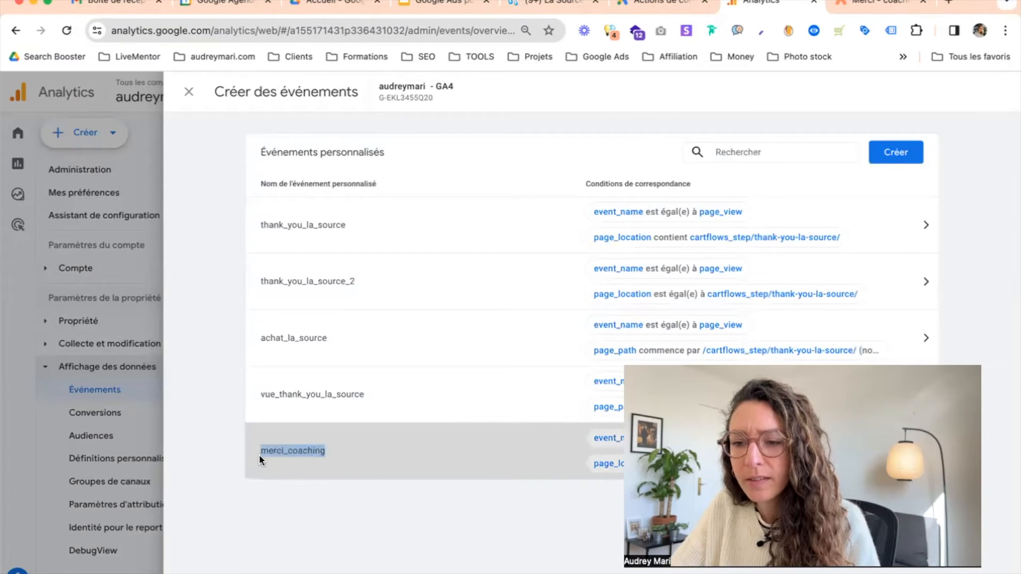
click(259, 454)
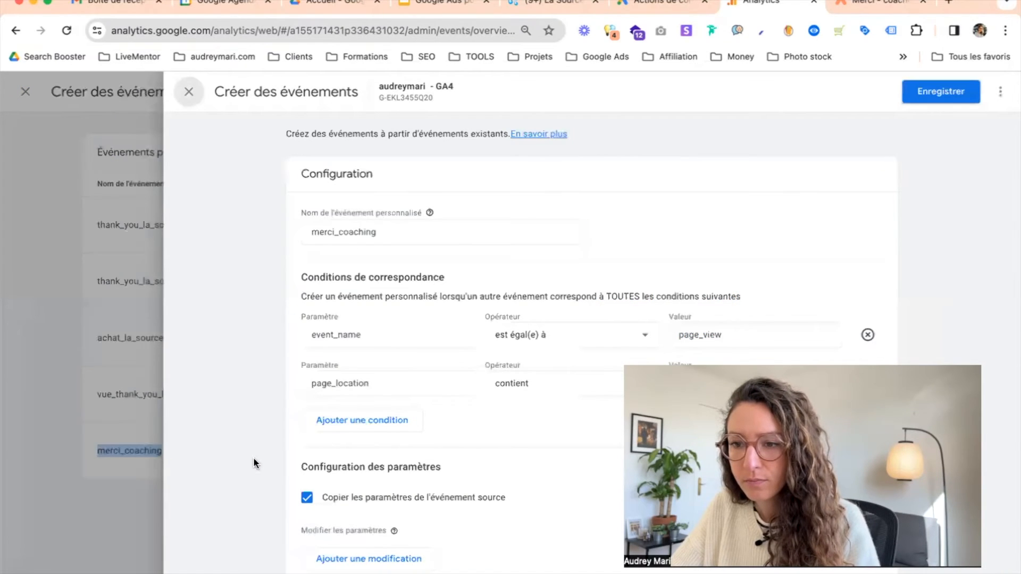
click(381, 233)
double_click(382, 233)
key(ctrl+c)
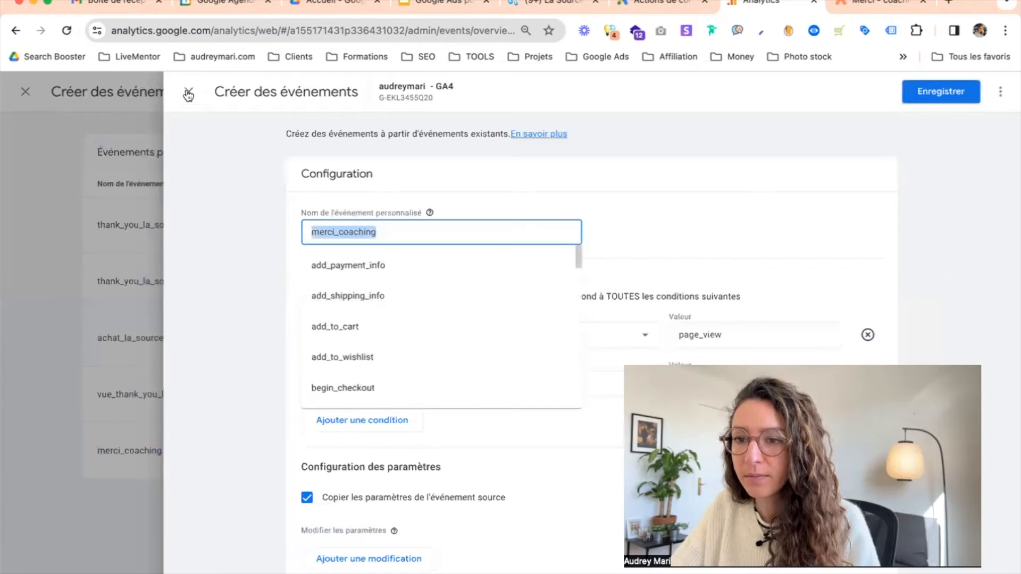
click(188, 94)
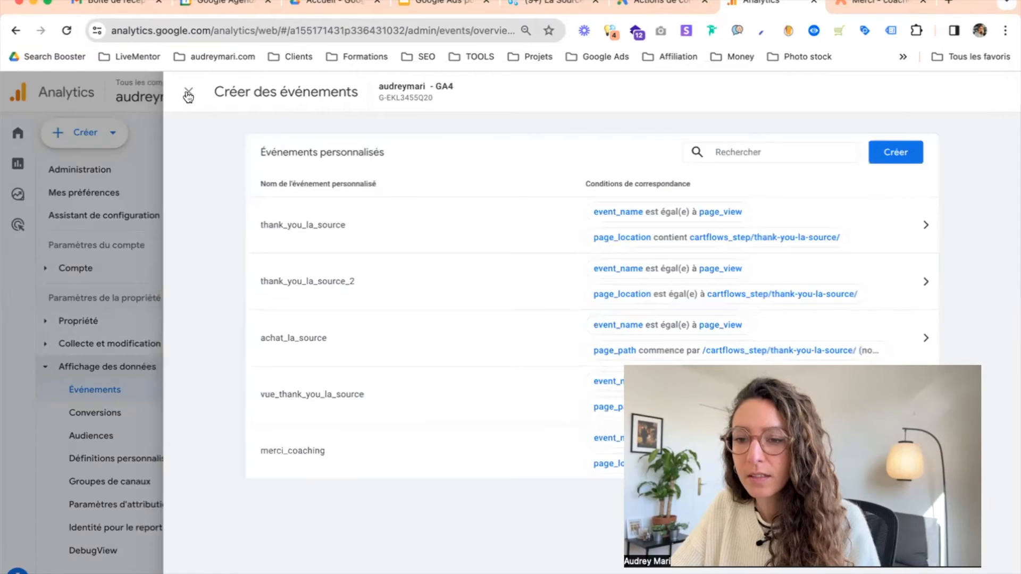
click(189, 95)
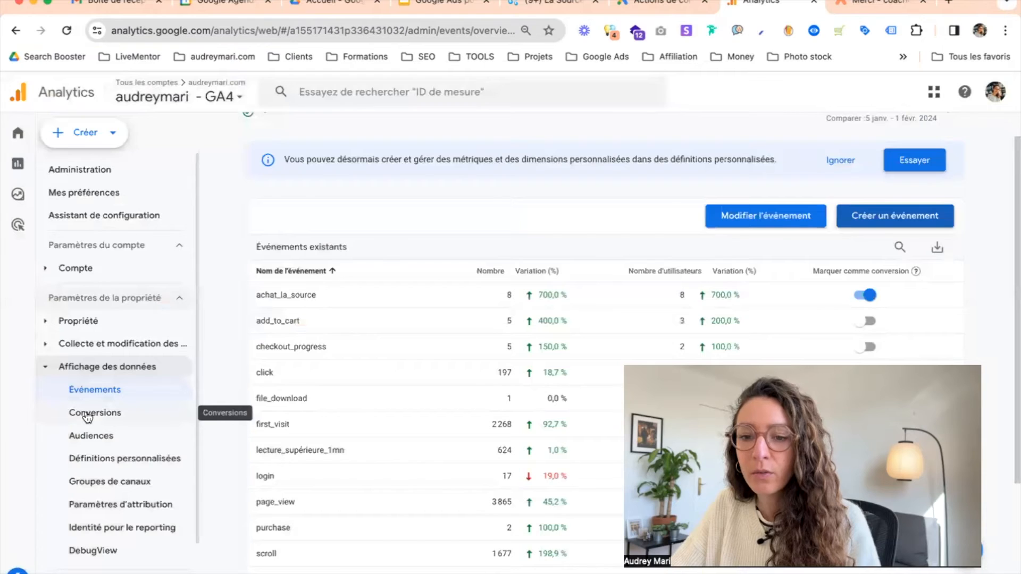
Open Conversions and create a new conversion event named merci_coaching
mouse_move(18, 412)
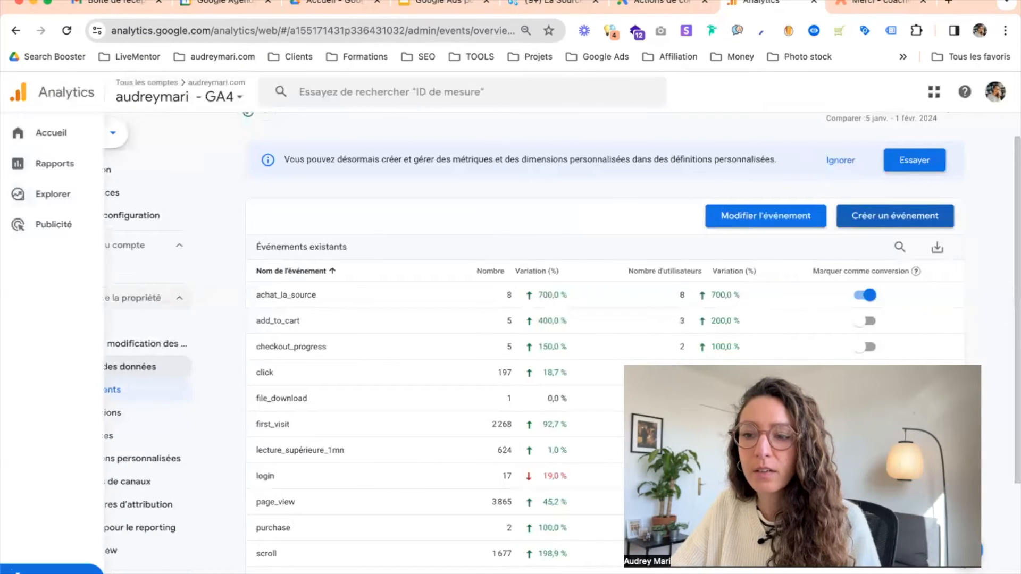
click(96, 414)
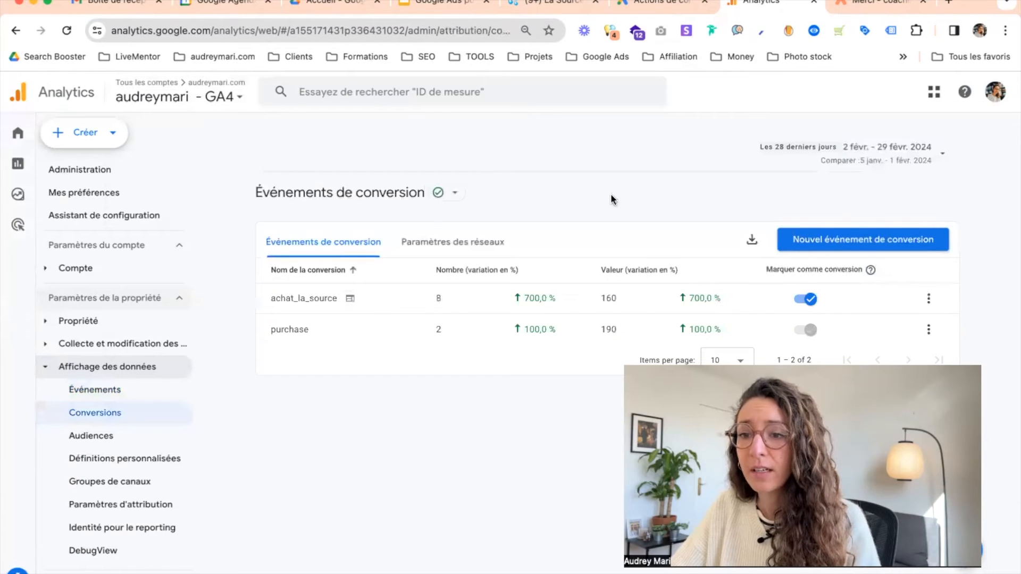
click(873, 244)
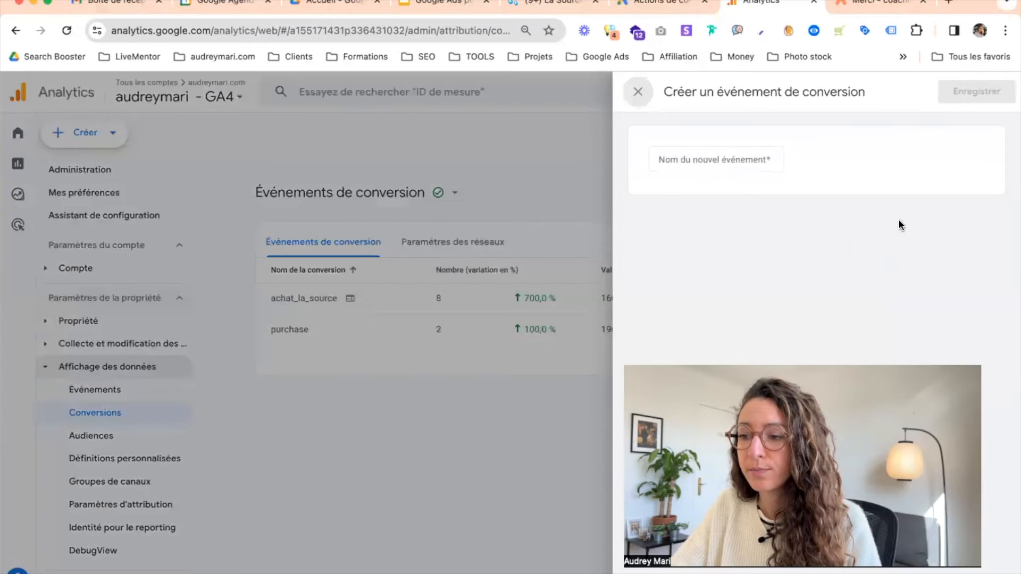
click(682, 163)
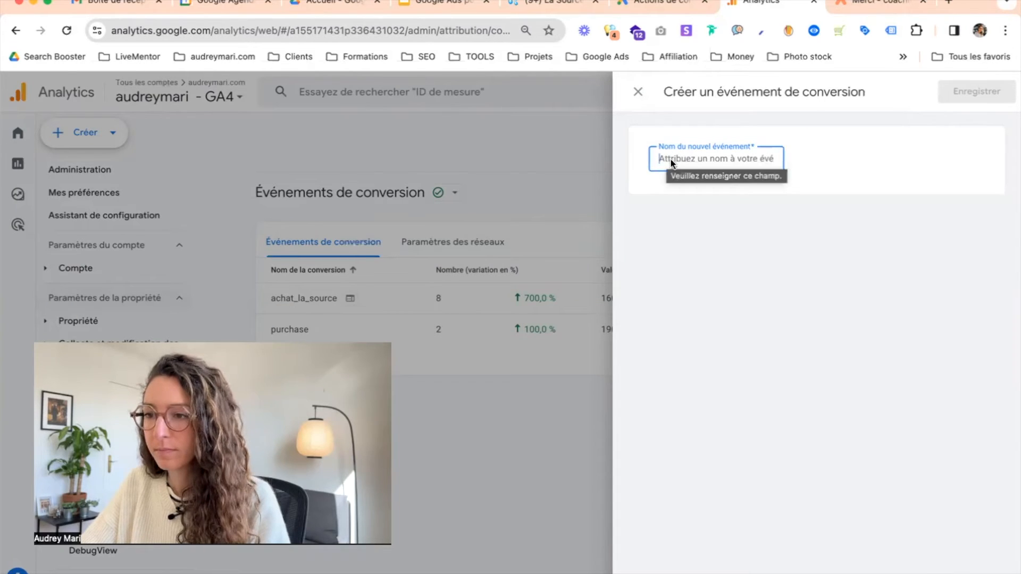
key(ctrl+v)
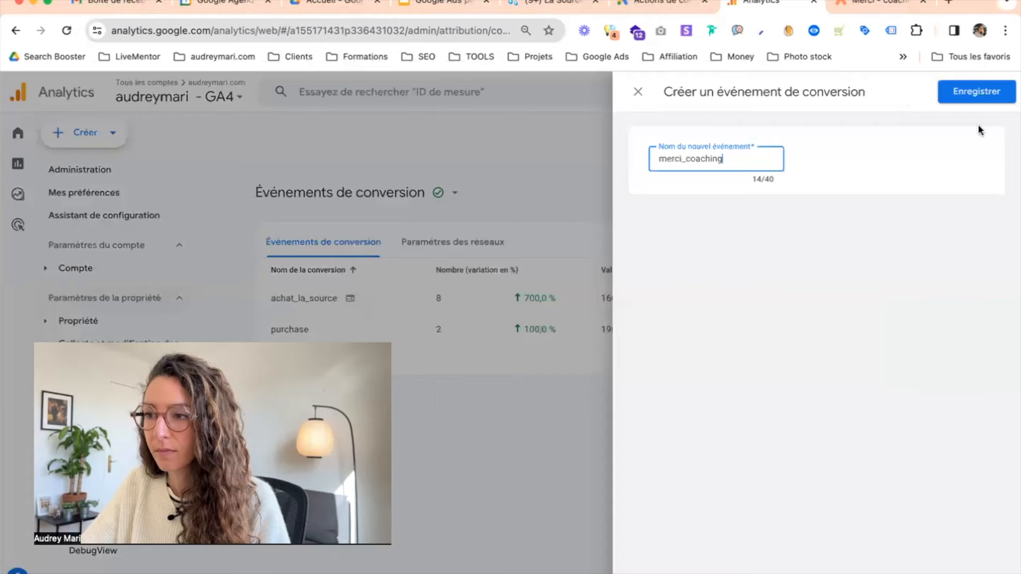
click(991, 96)
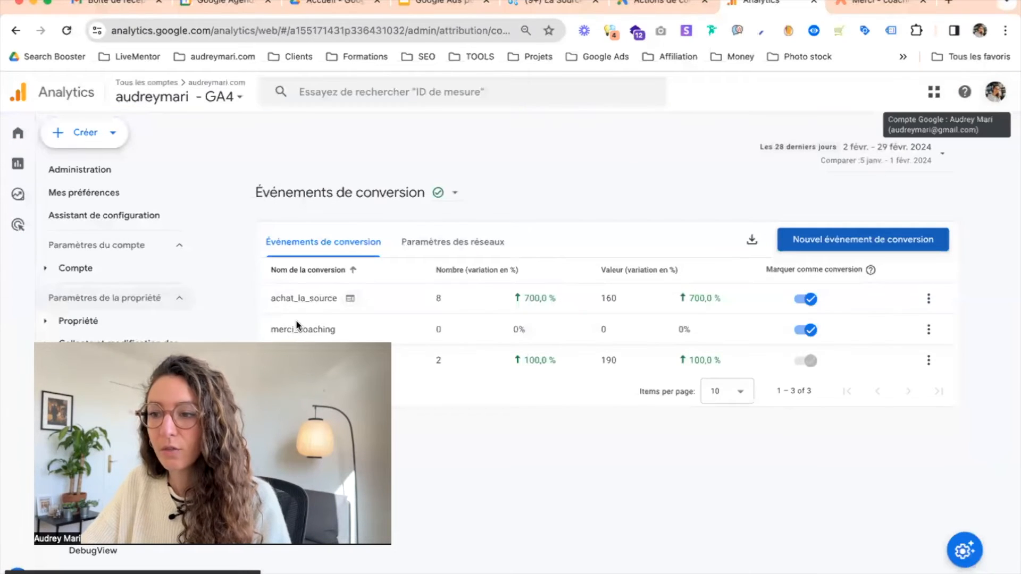
Switch off the merci_coaching conversion and create the merci_coaching conversion event again
click(808, 332)
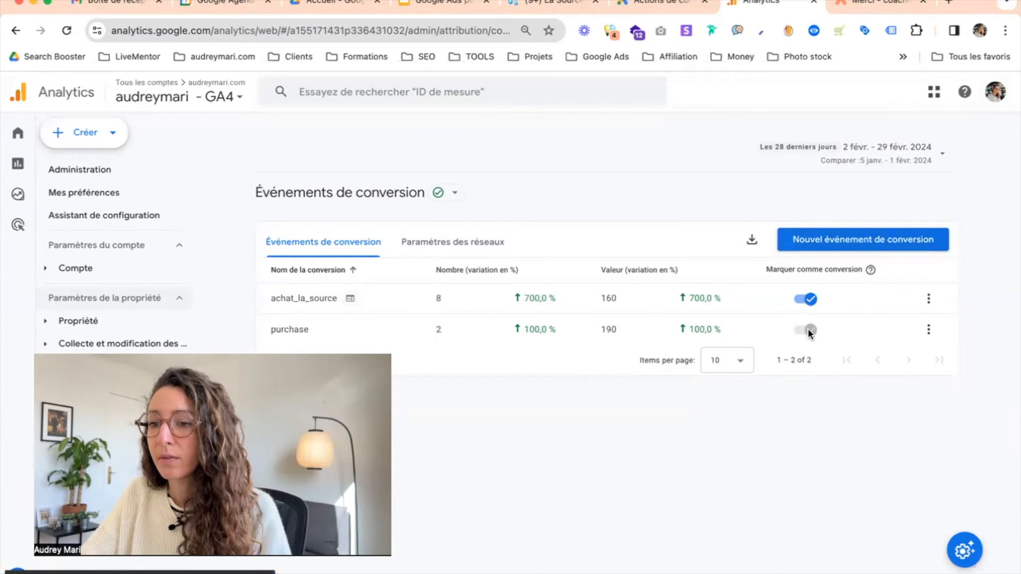
click(841, 247)
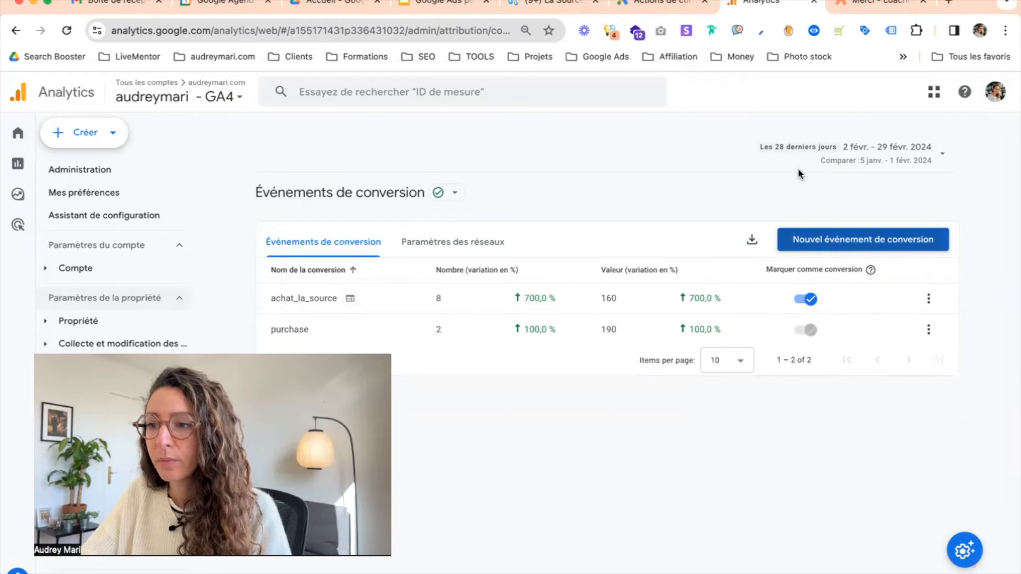
click(731, 159)
text(merci_coaching)
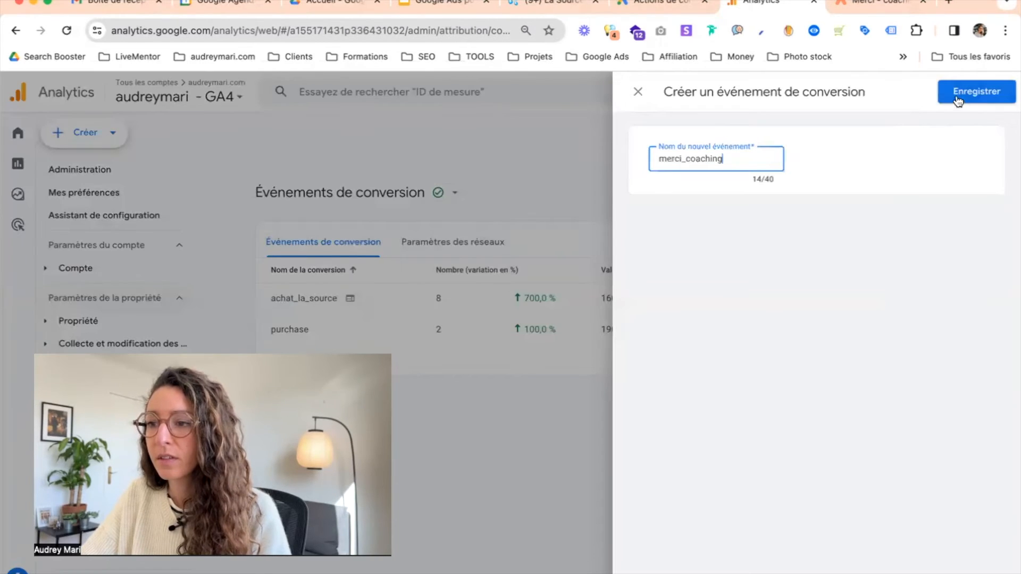
click(957, 101)
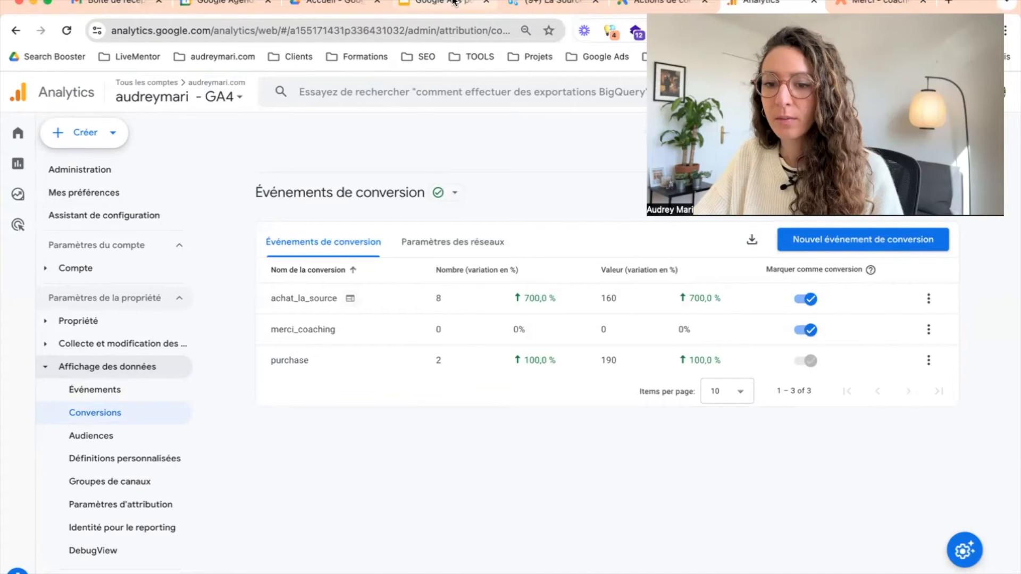
Switch to the slide deck and review the slides on creating the conversion and importing it into Google Ads
click(453, 2)
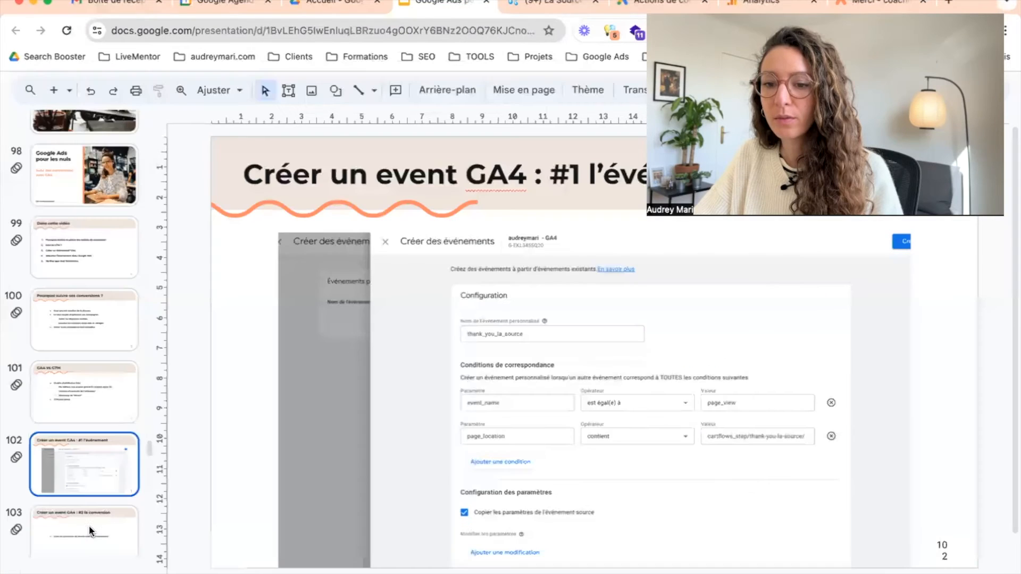
click(94, 532)
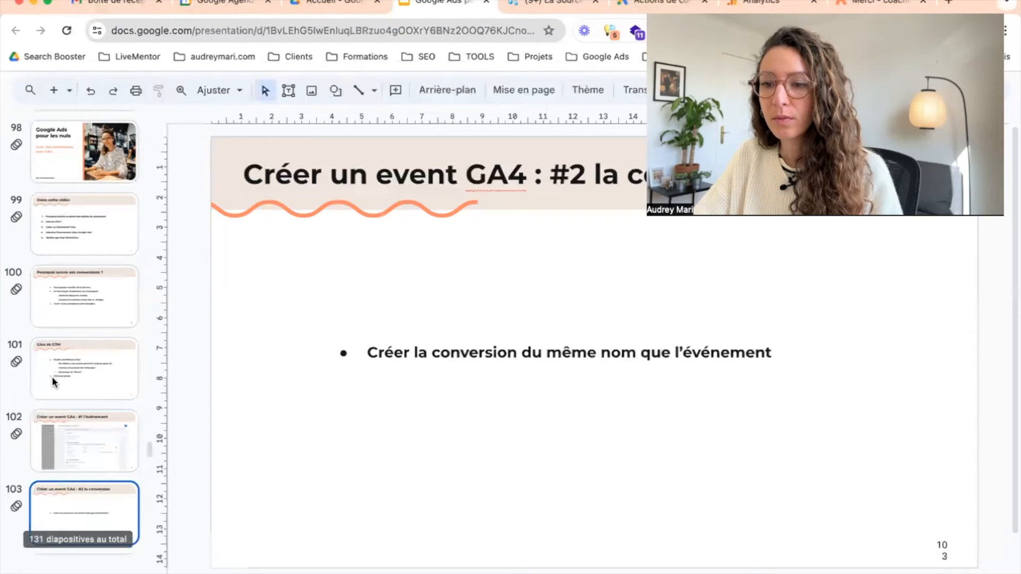
scroll(95, 452, down, 3)
click(108, 475)
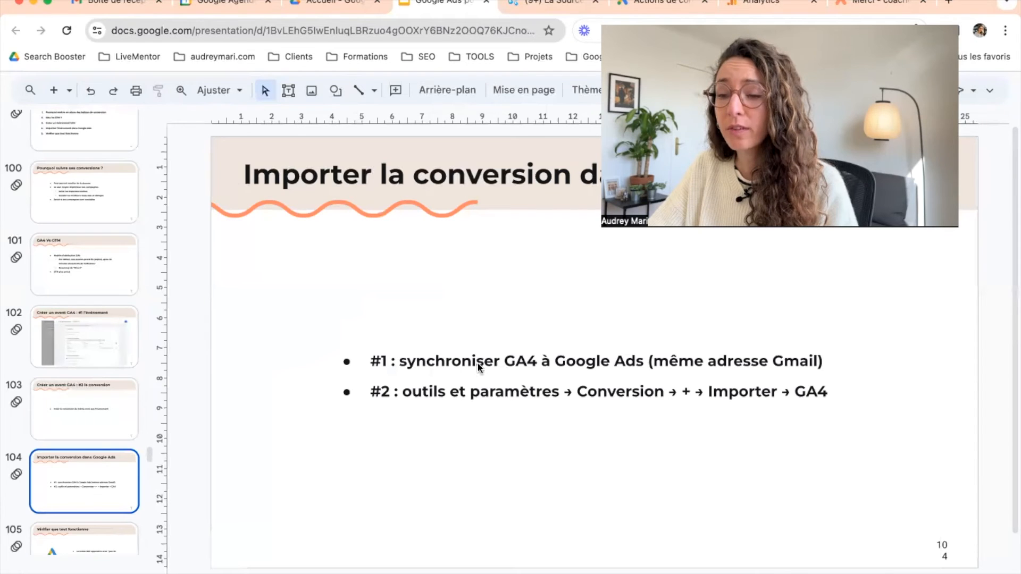
click(573, 368)
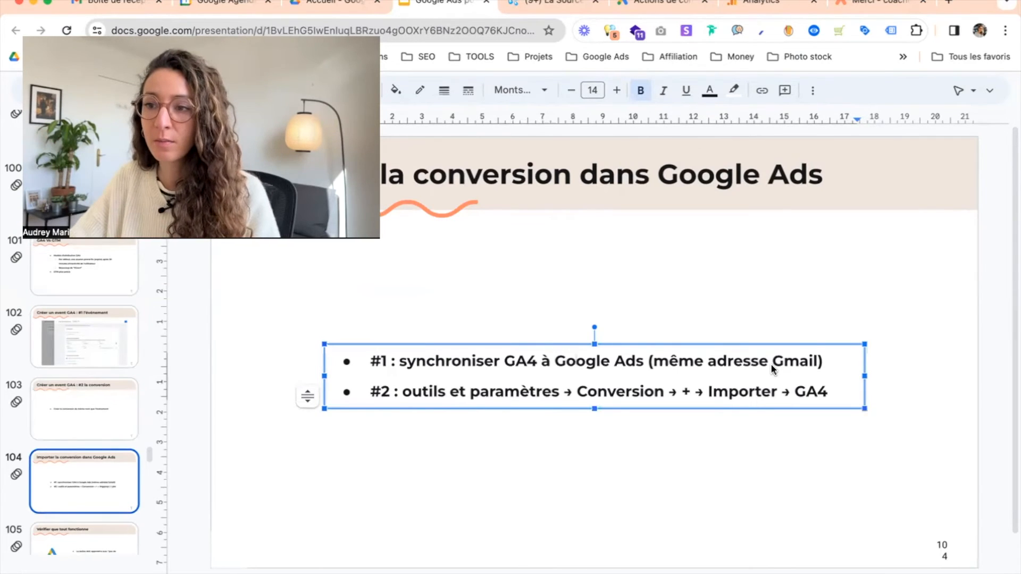
Switch to Google Ads and check the linked accounts for the Google Analytics (GA4) connection
click(658, 5)
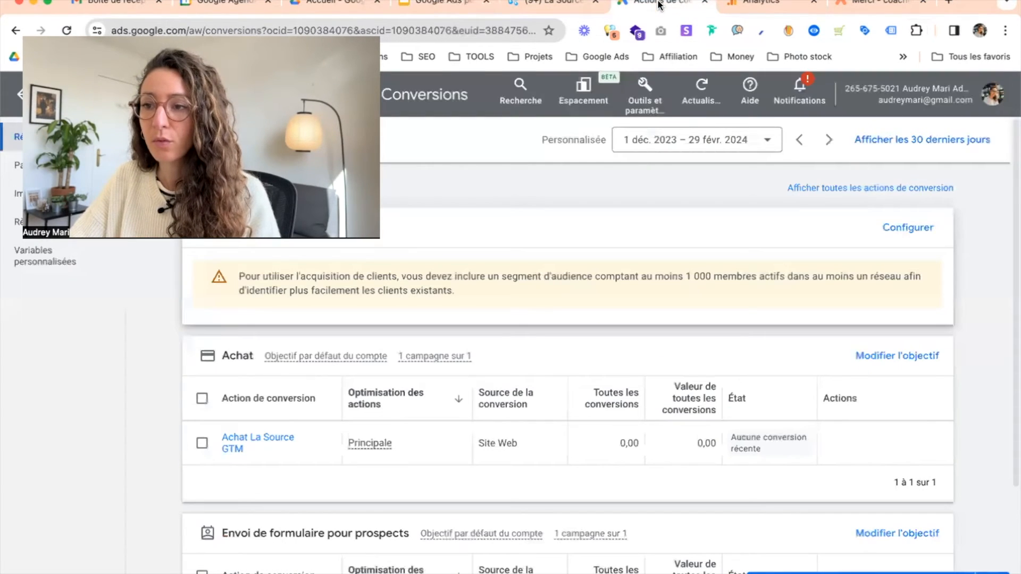
click(653, 111)
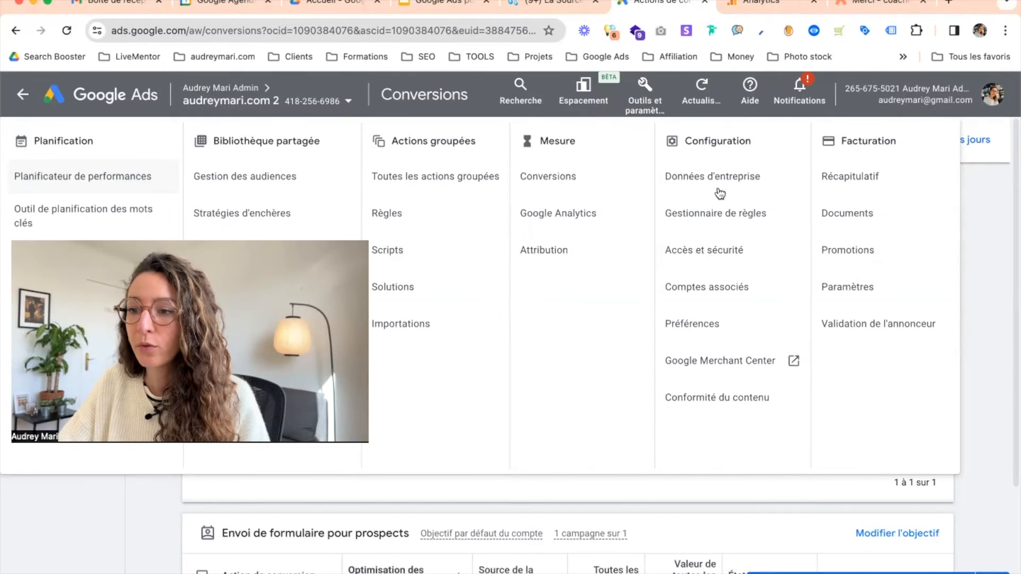
click(730, 290)
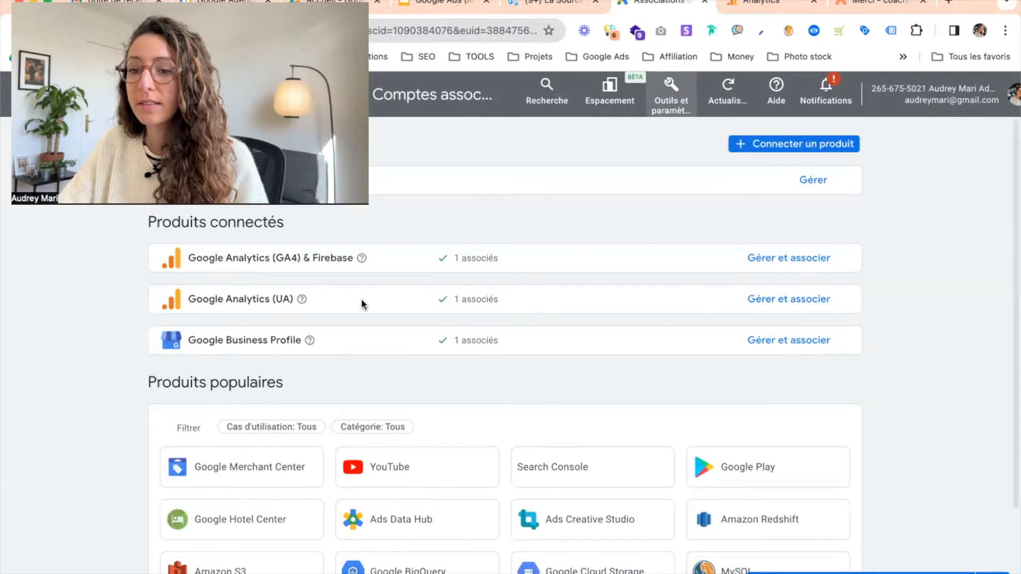
scroll(98, 361, down, 1)
scroll(93, 364, down, 4)
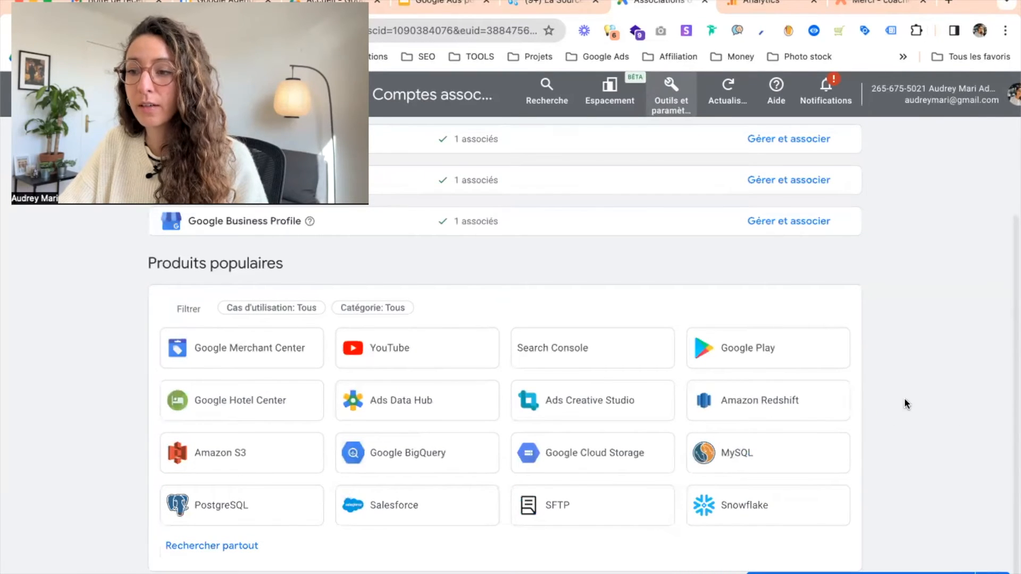
scroll(896, 401, up, 2)
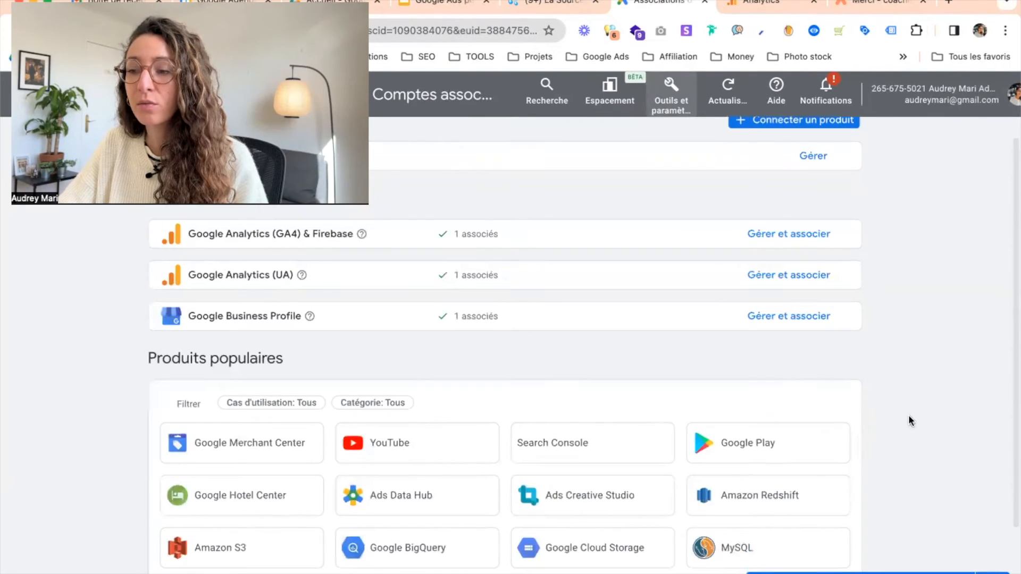
scroll(898, 399, up, 1)
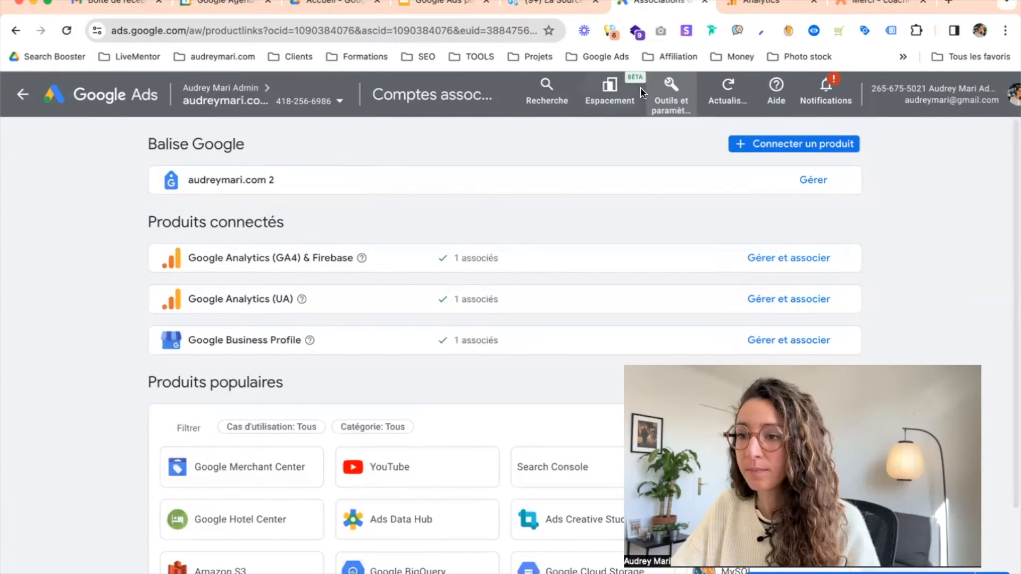
Start a new conversion action that imports from a Google Analytics 4 property, choosing the Web option
click(669, 101)
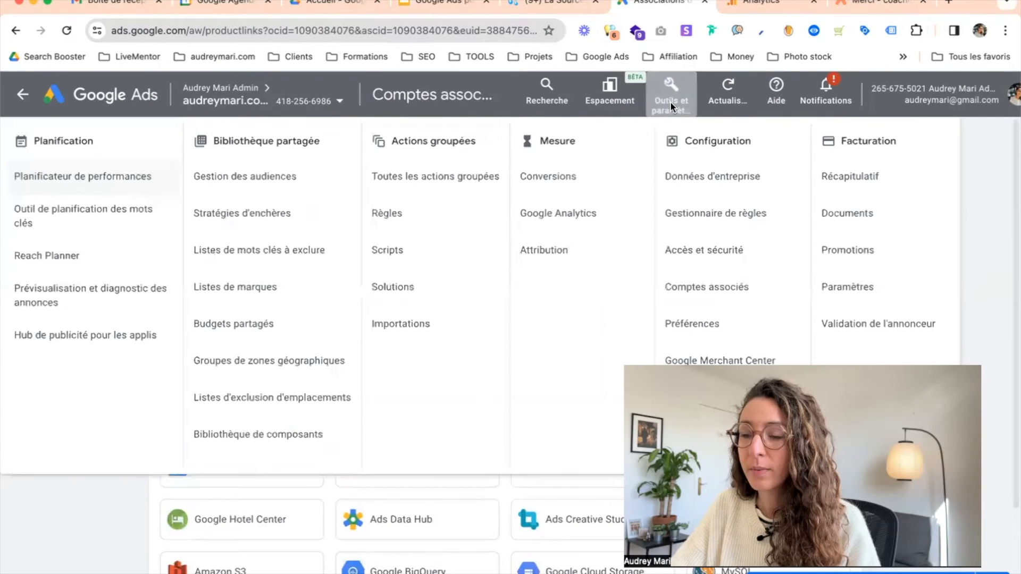
click(553, 181)
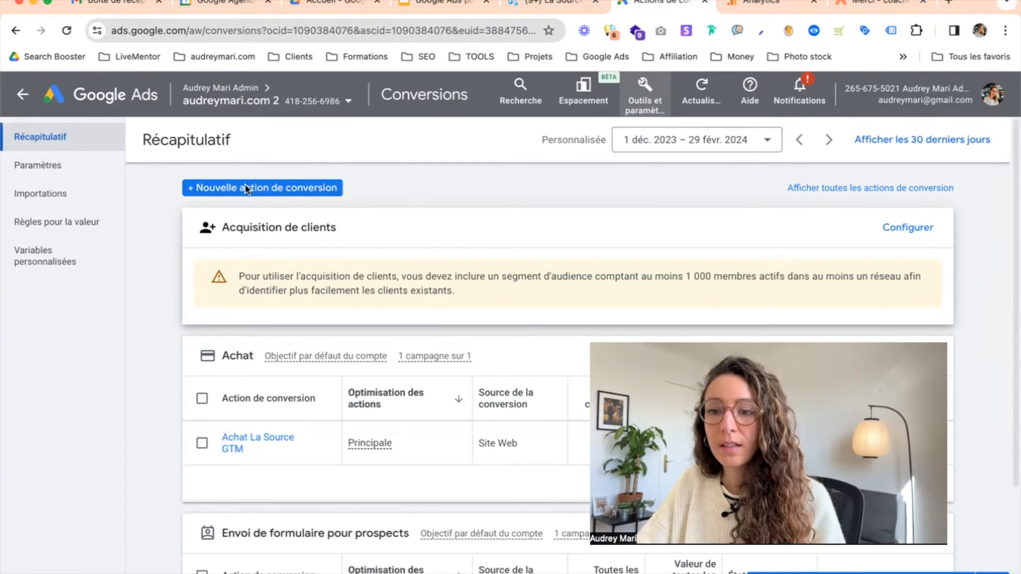
click(267, 189)
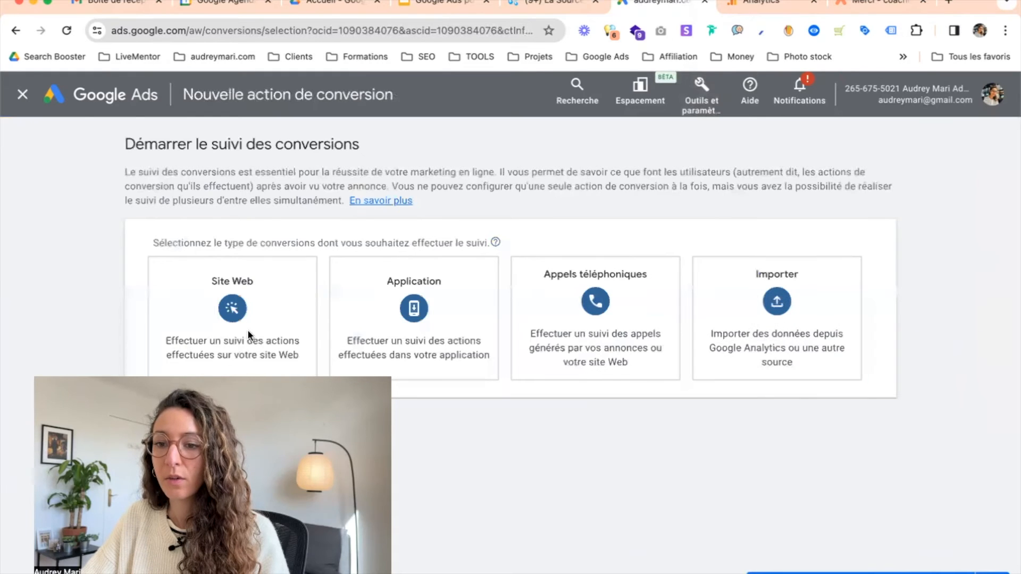
mouse_move(788, 322)
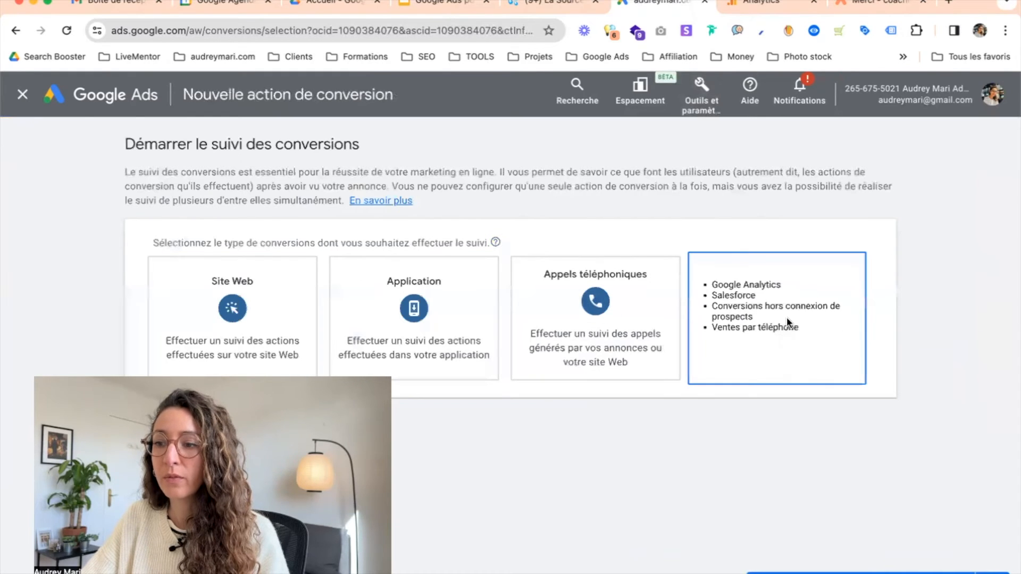
click(763, 302)
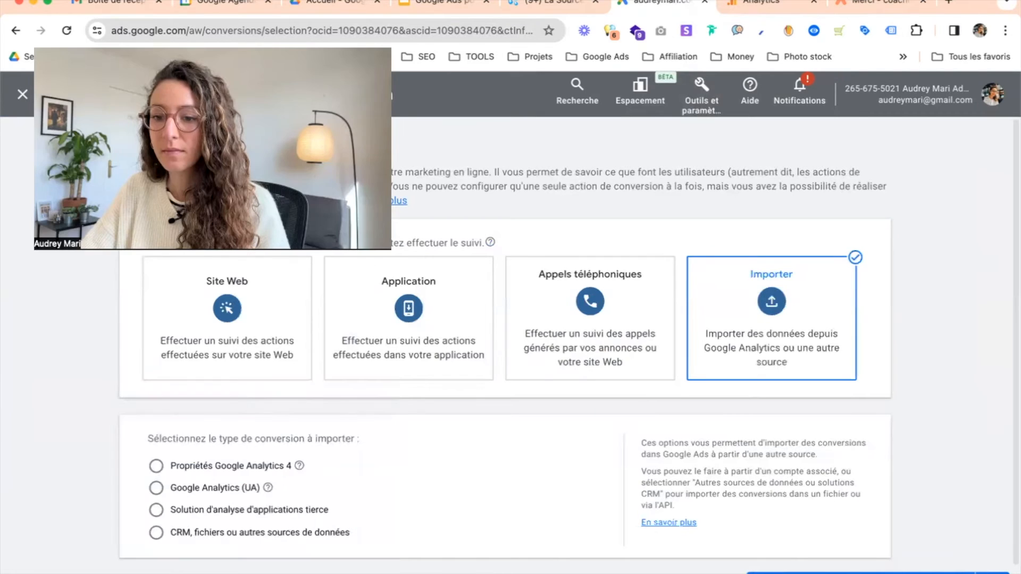
scroll(261, 441, down, 1)
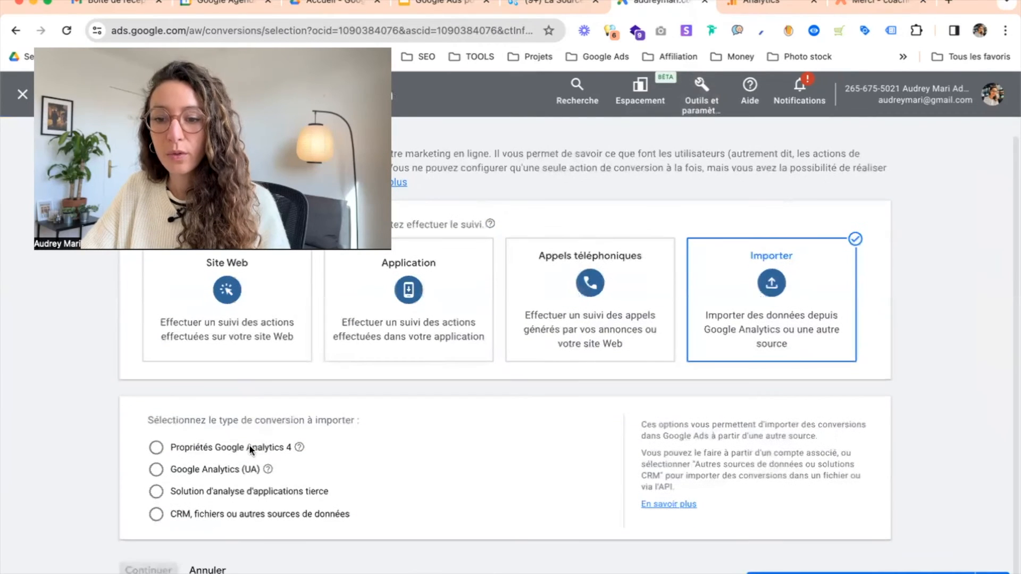
click(210, 448)
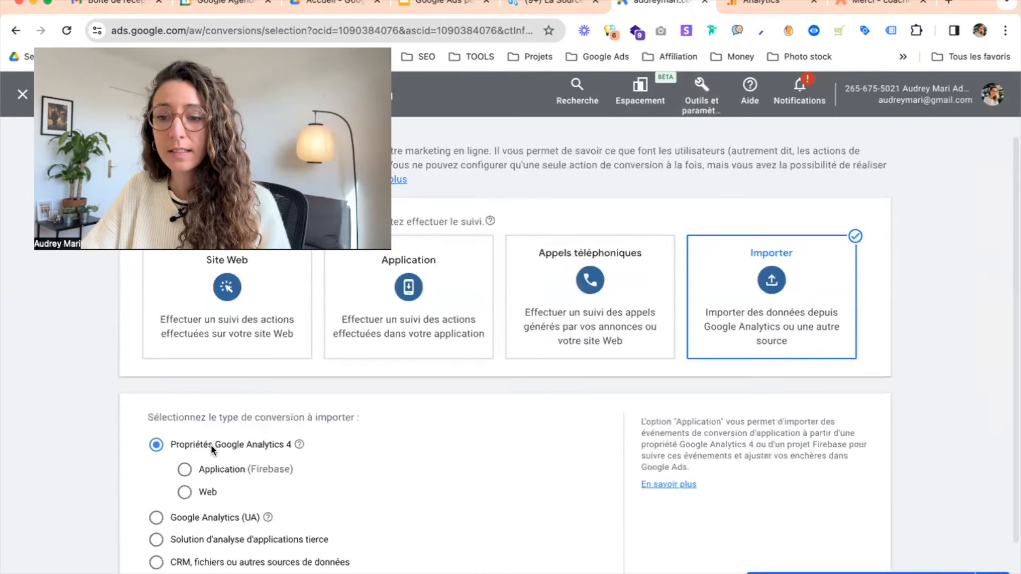
scroll(210, 444, down, 2)
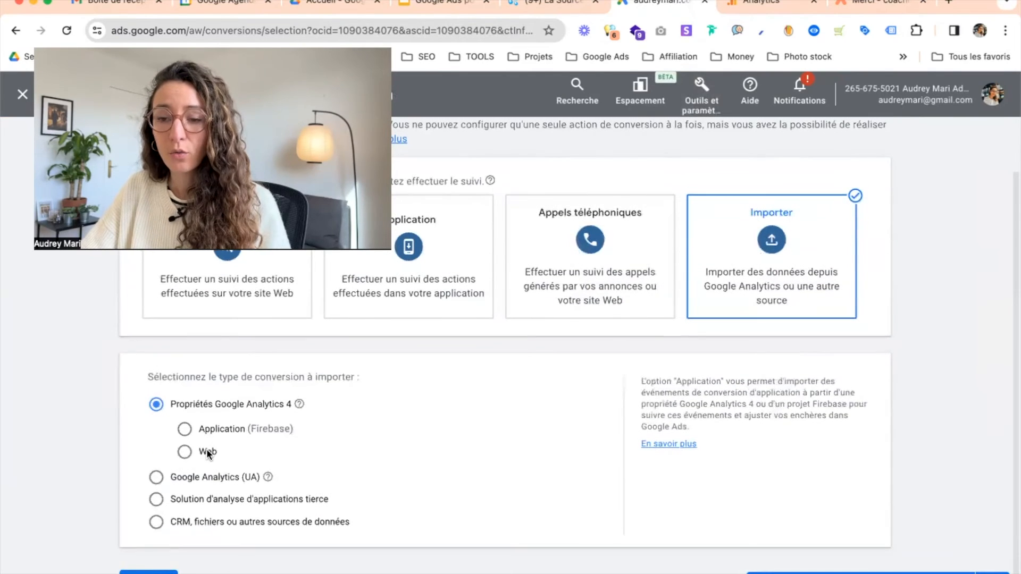
click(208, 452)
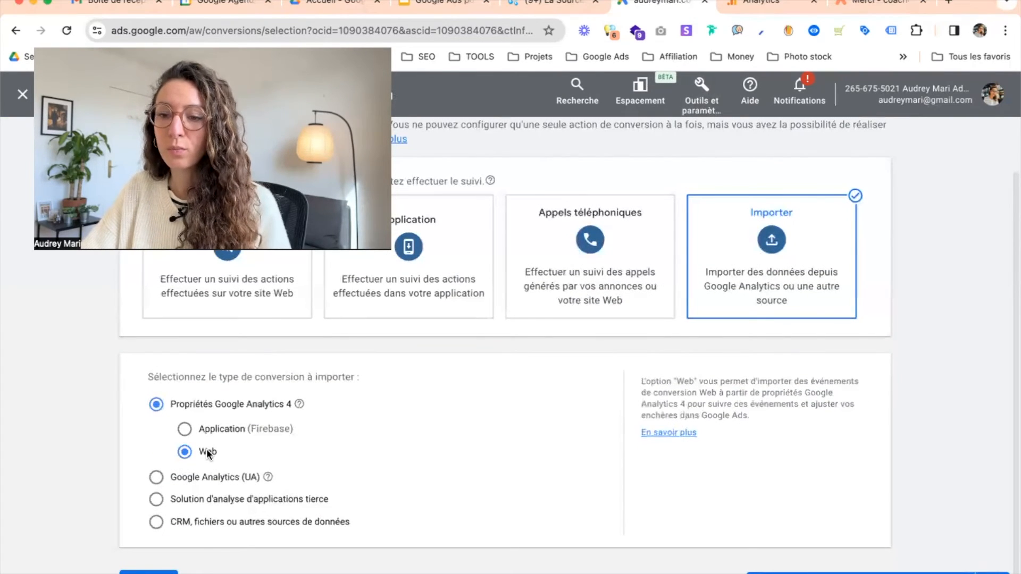
scroll(240, 502, down, 1)
click(139, 565)
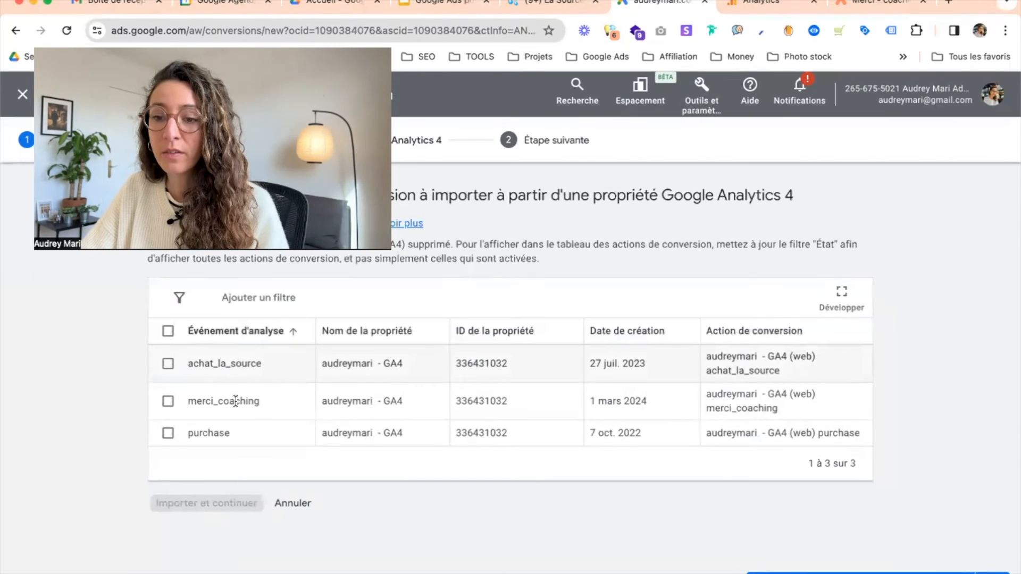
Import the merci_coaching GA4 event as a conversion action and confirm
click(168, 402)
click(207, 504)
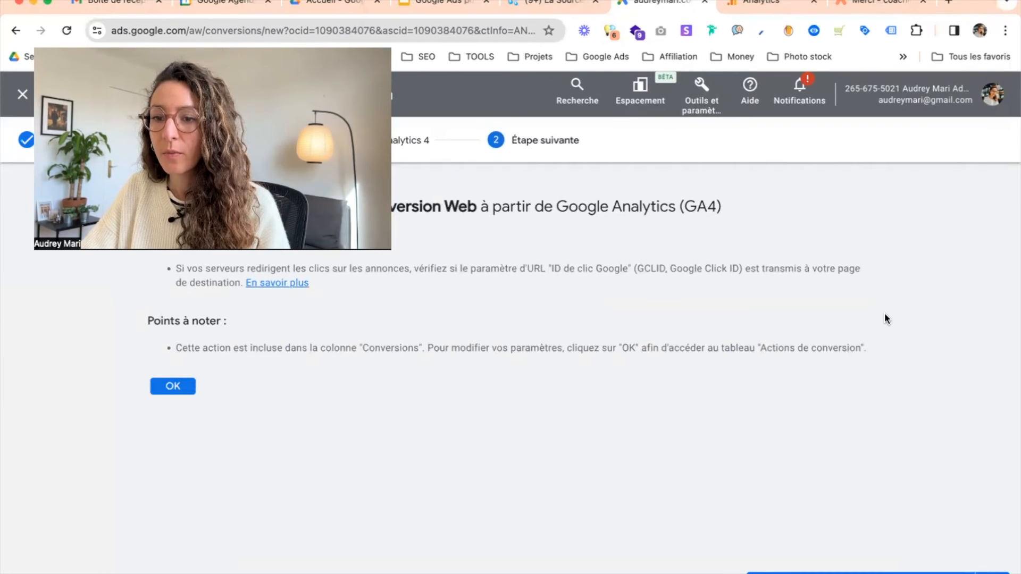
click(174, 388)
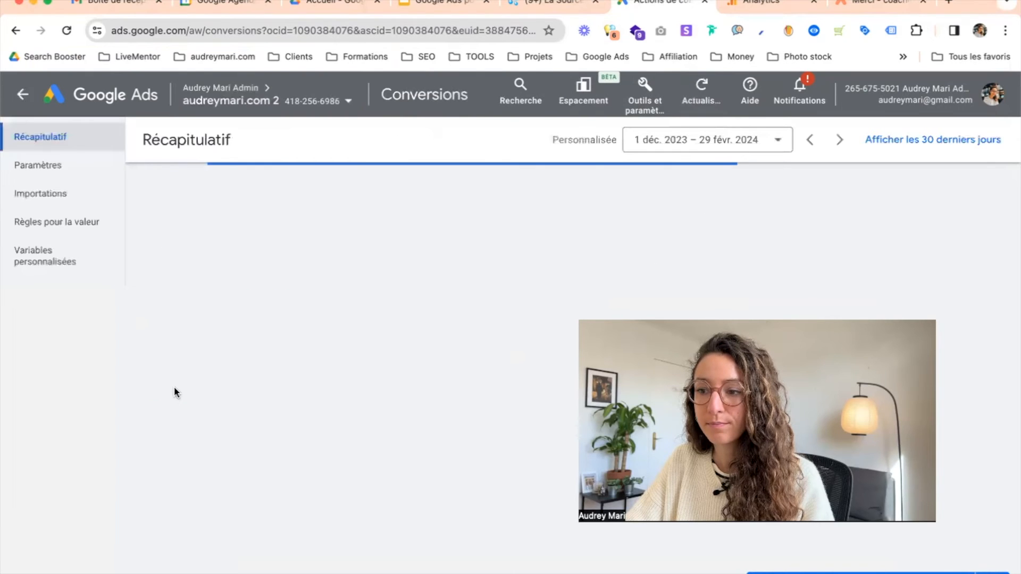
Review the conversion summary for the imported merci_coaching conversion action and its source
scroll(174, 387, down, 5)
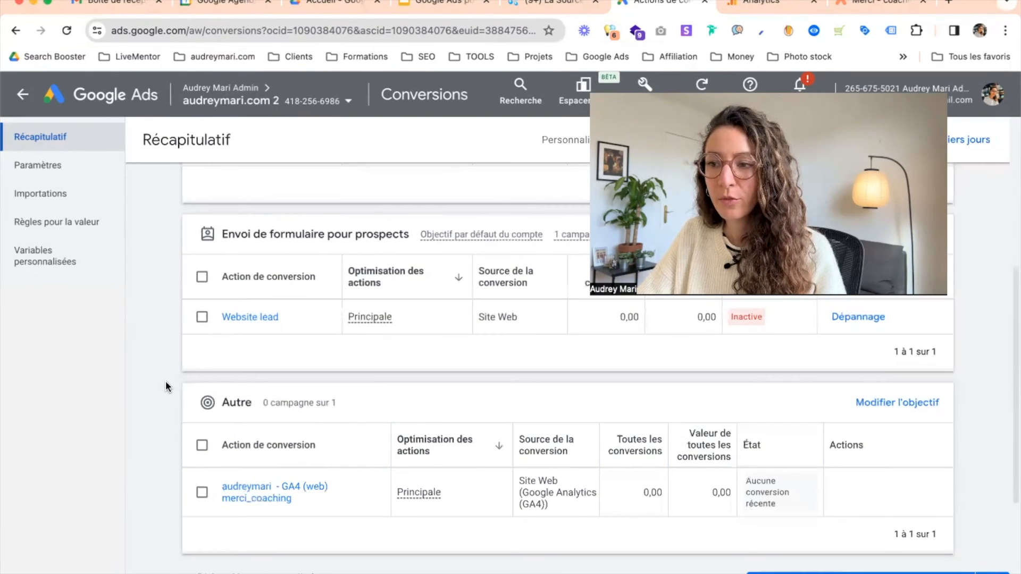
scroll(162, 393, down, 1)
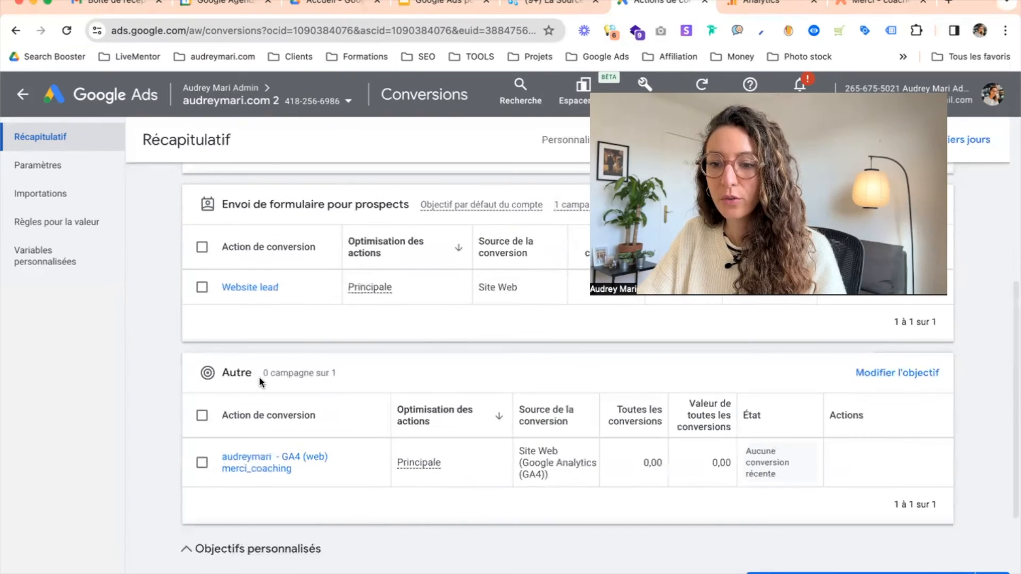
scroll(302, 473, down, 1)
scroll(302, 473, down, 1)
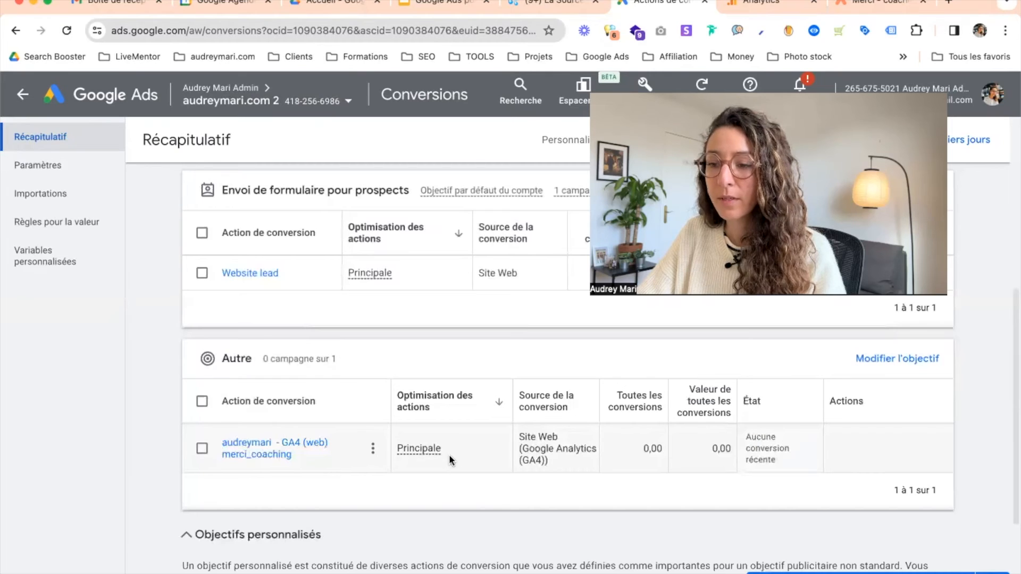
drag(600, 393, 646, 387)
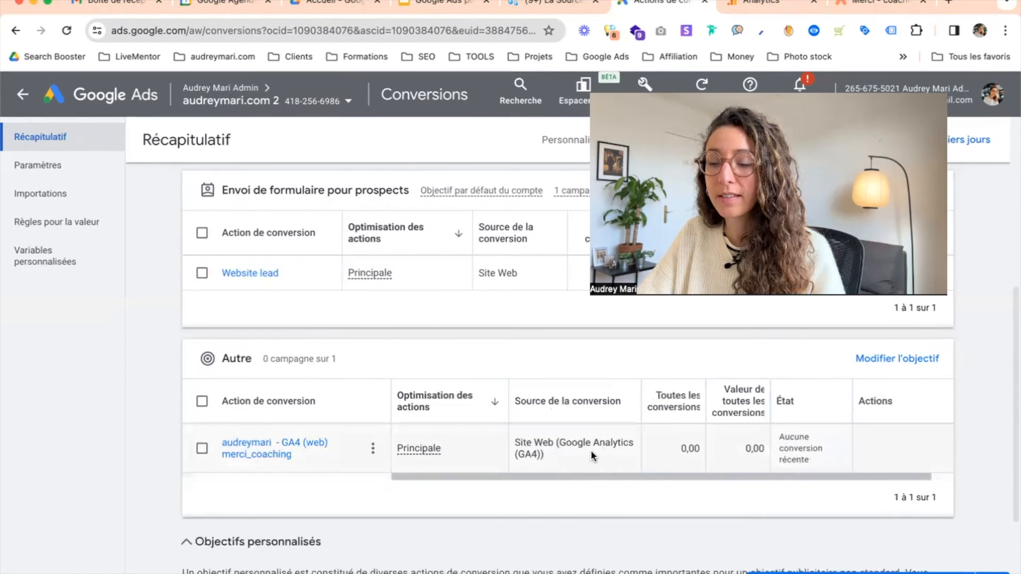
scroll(586, 451, up, 3)
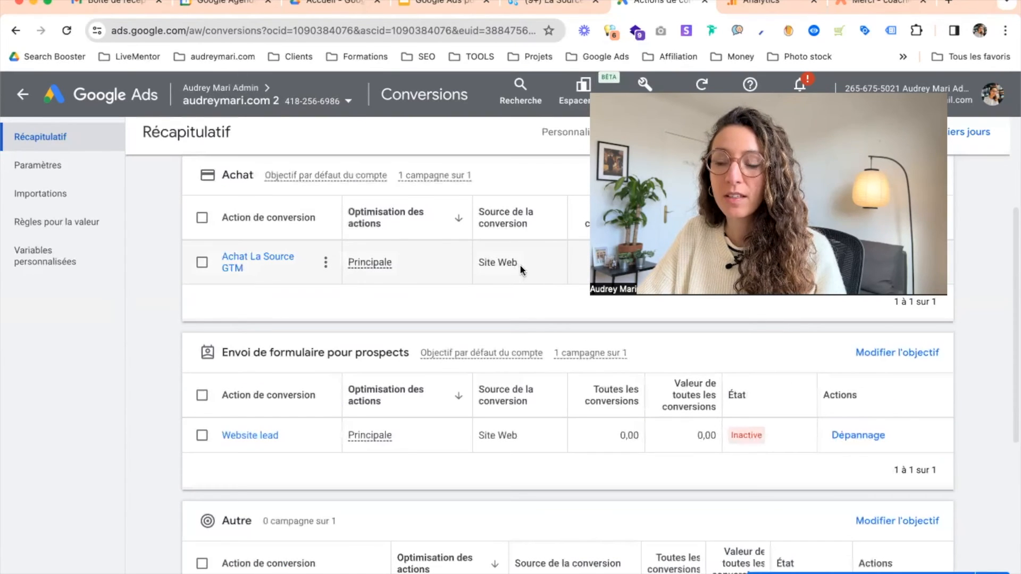
drag(520, 263, 480, 264)
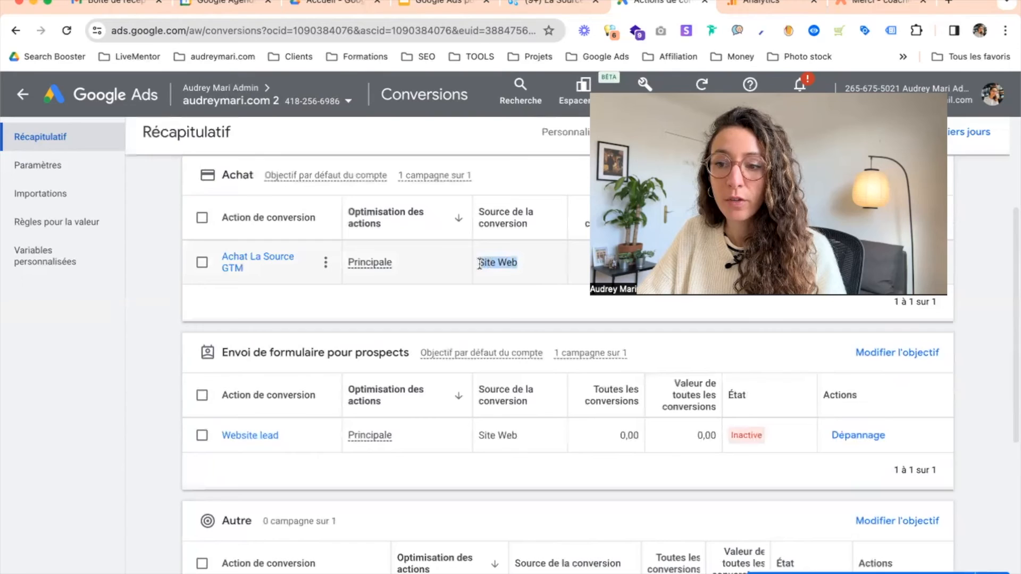
click(487, 264)
scroll(485, 266, down, 3)
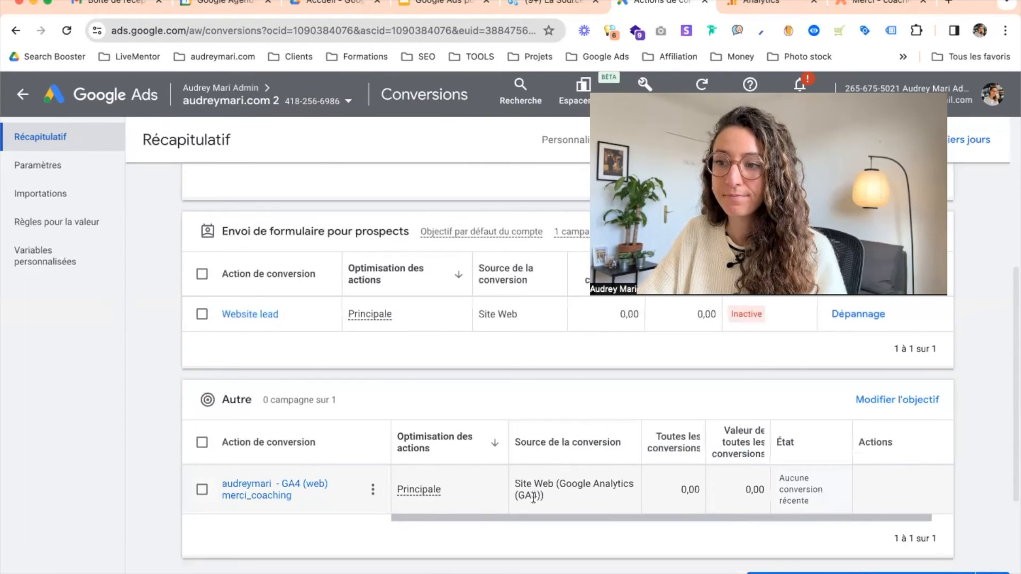
Consult the slide on verifying that everything works, then return to the Google Ads conversions summary
click(468, 4)
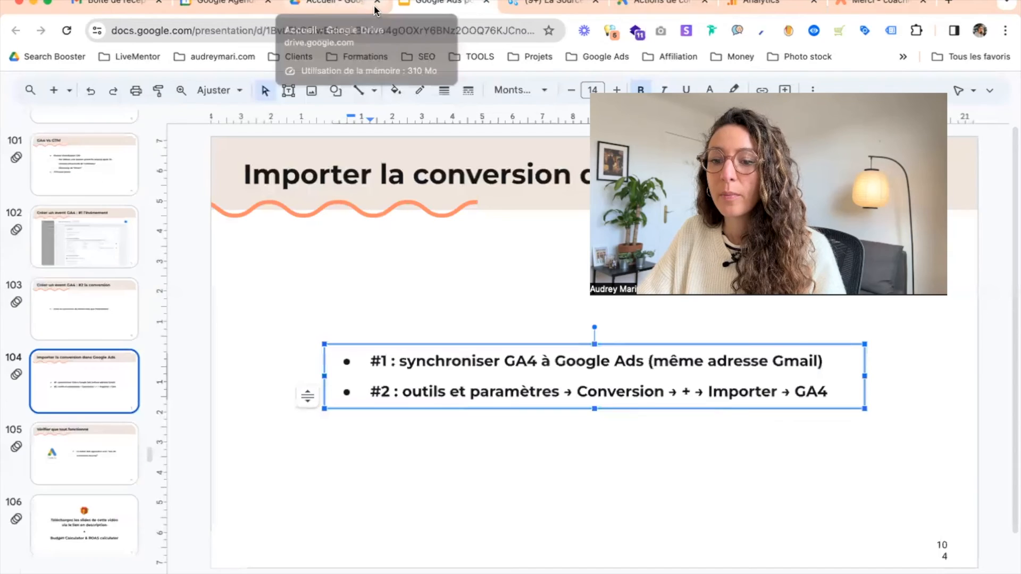
key(Page_Down)
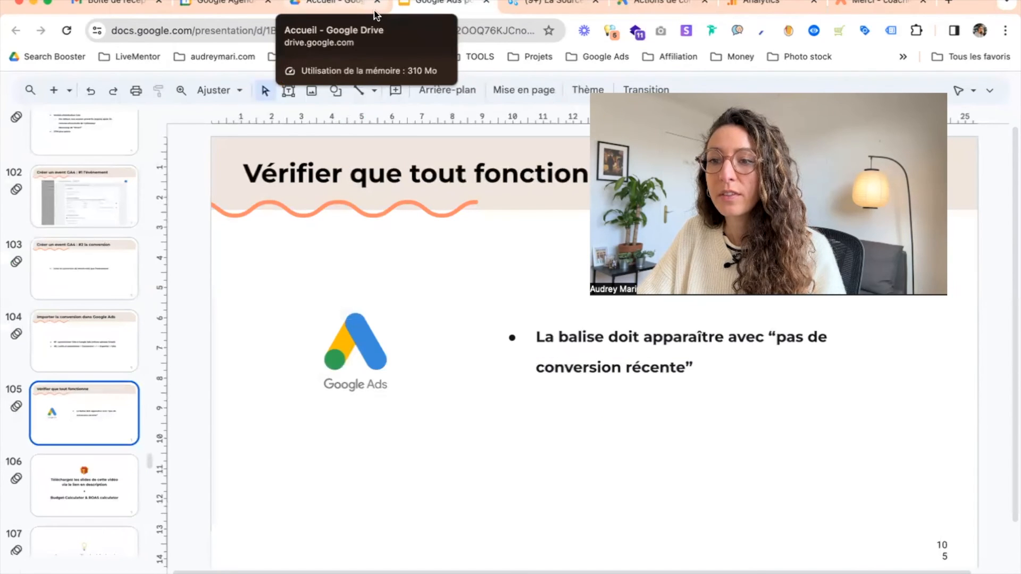
click(638, 2)
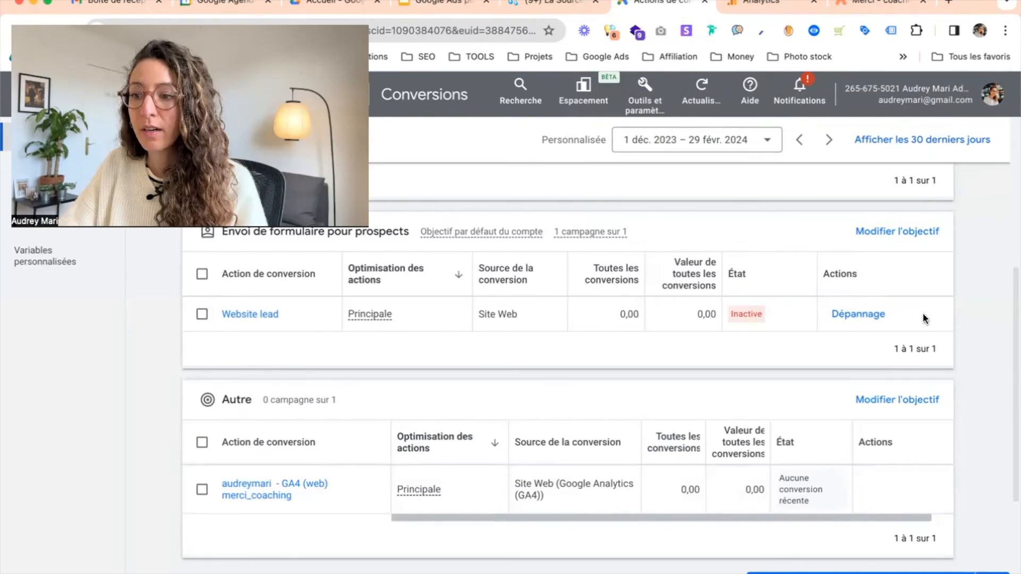
Check the status of the merci_coaching and Website lead conversion actions
scroll(963, 298, down, 1)
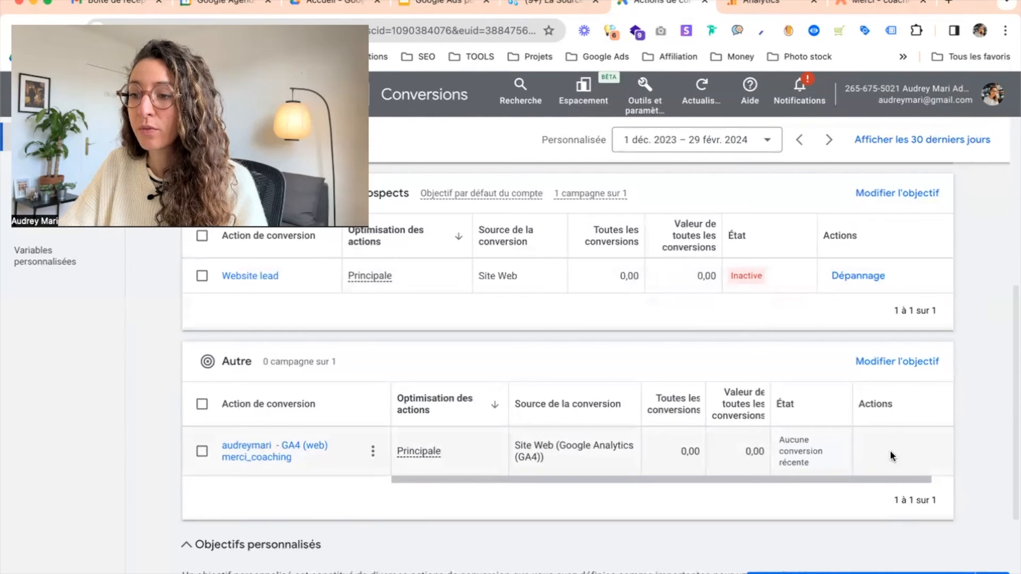
mouse_move(819, 451)
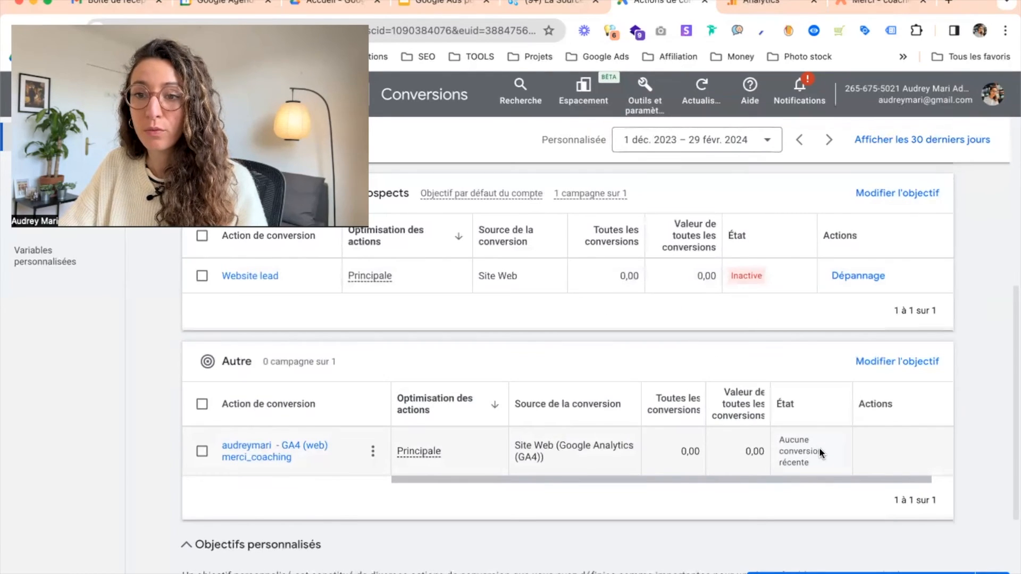
scroll(978, 403, up, 1)
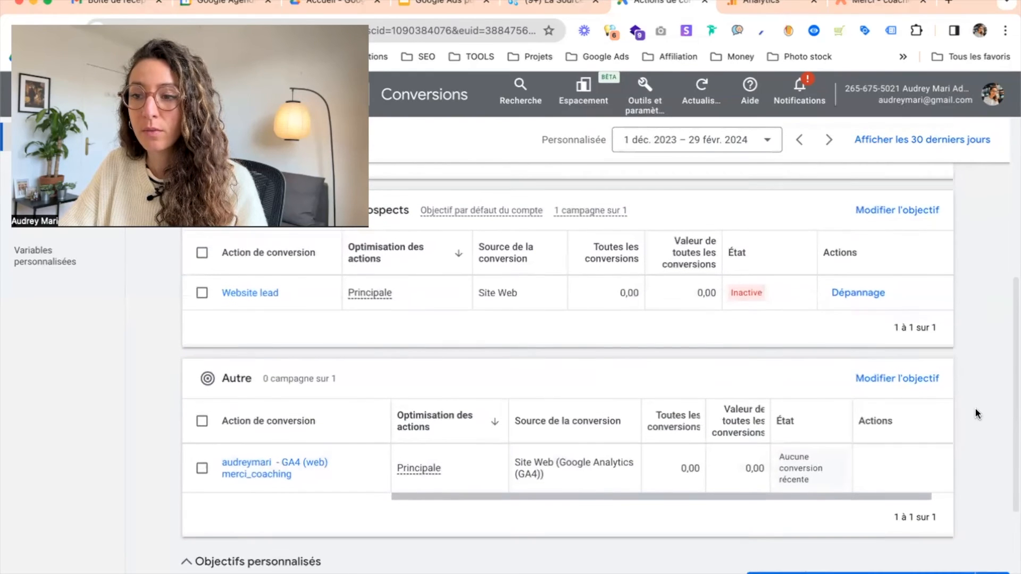
scroll(975, 407, up, 1)
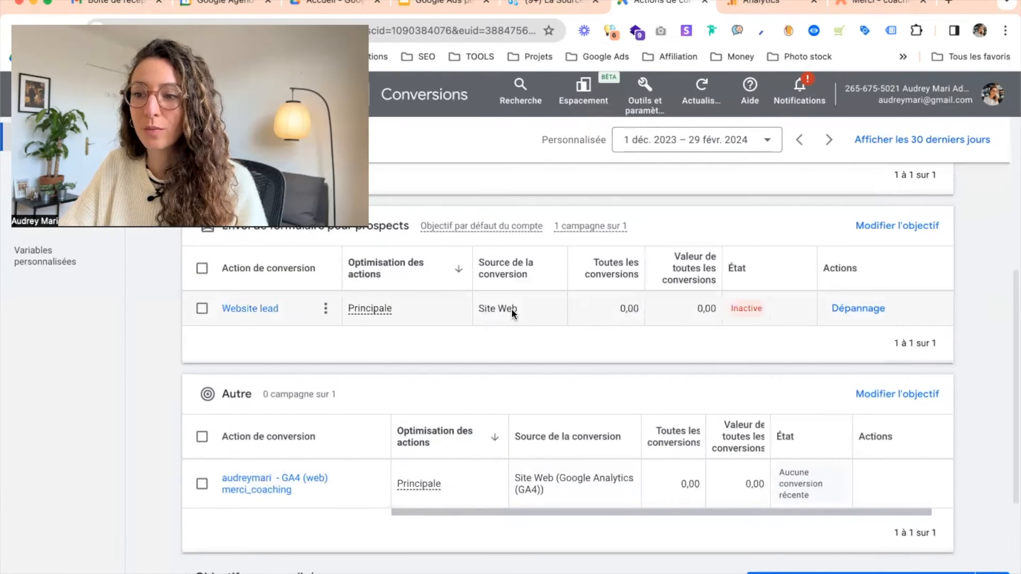
scroll(701, 328, up, 1)
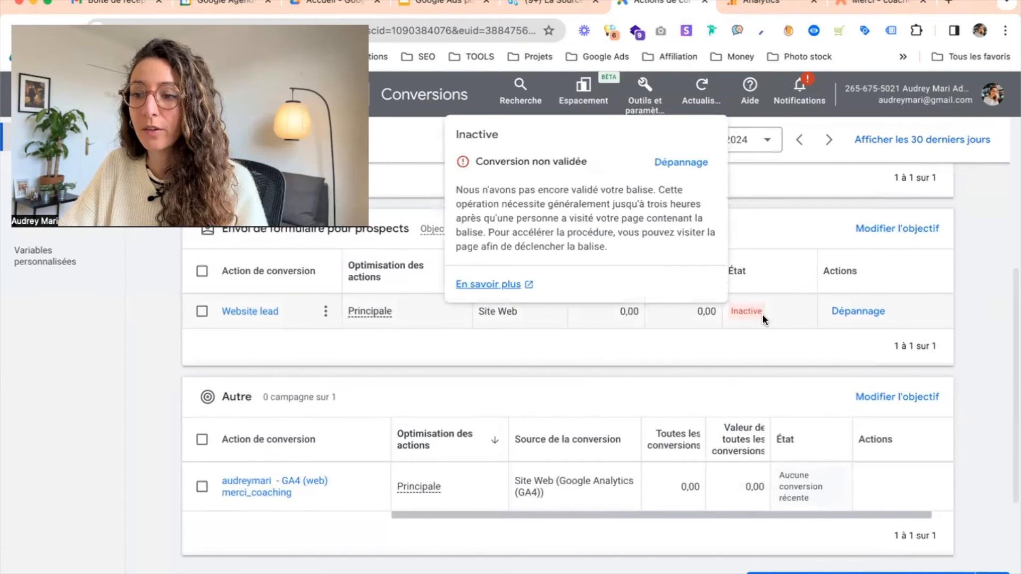
scroll(961, 361, down, 3)
mouse_move(812, 423)
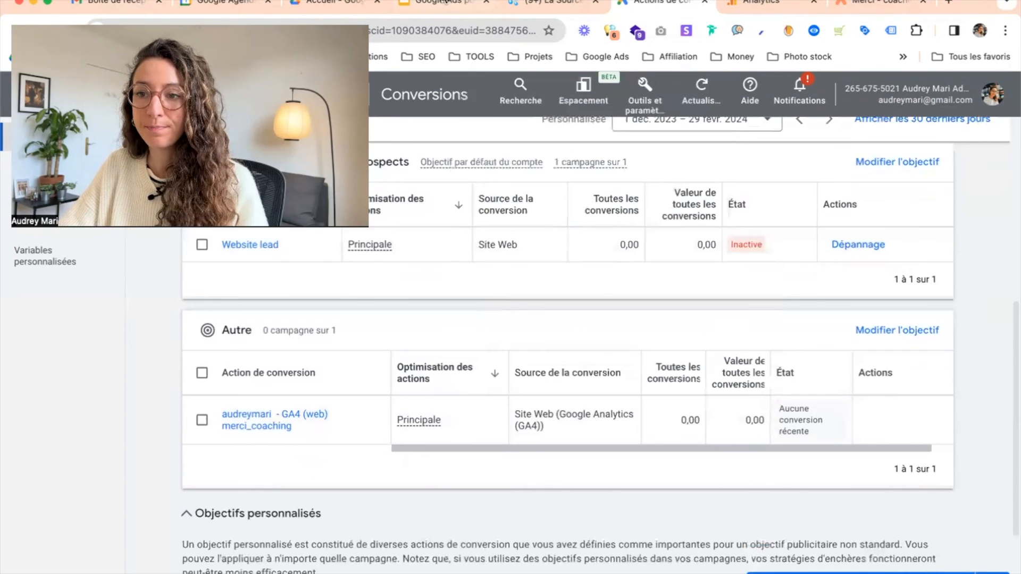
Switch to the slide deck and show the closing slide about downloading the slides and calculators
click(435, 2)
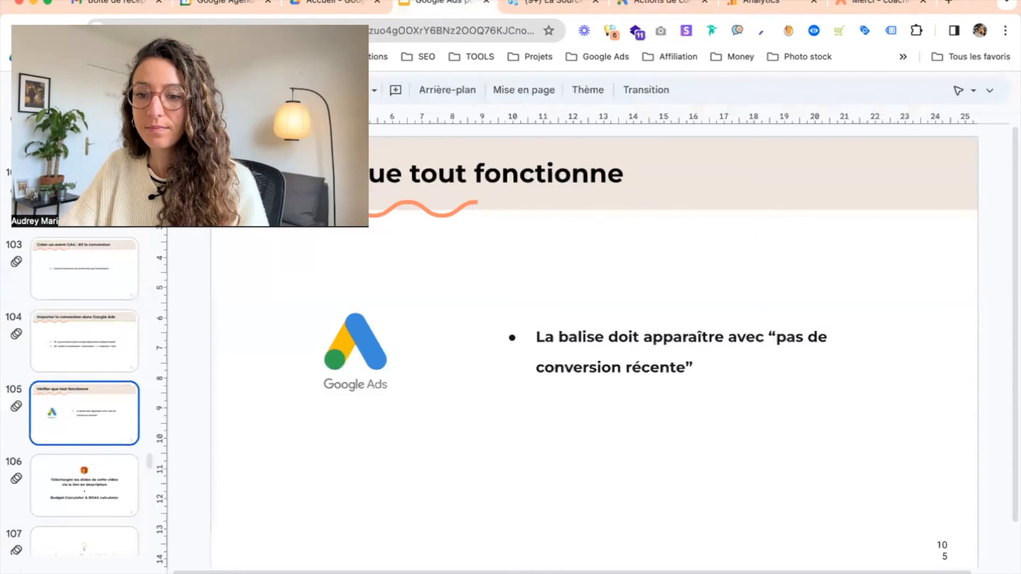
click(87, 483)
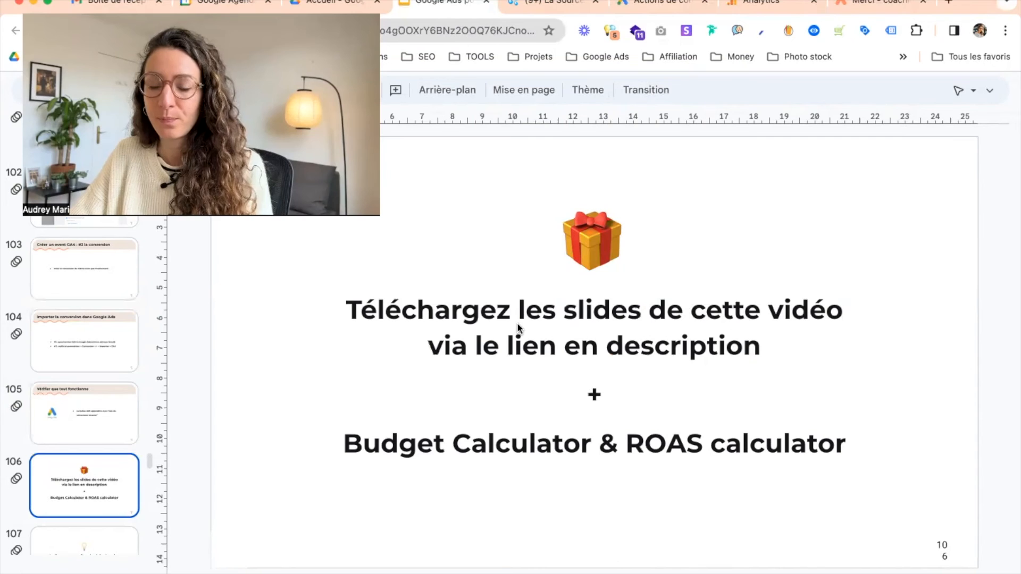
click(486, 450)
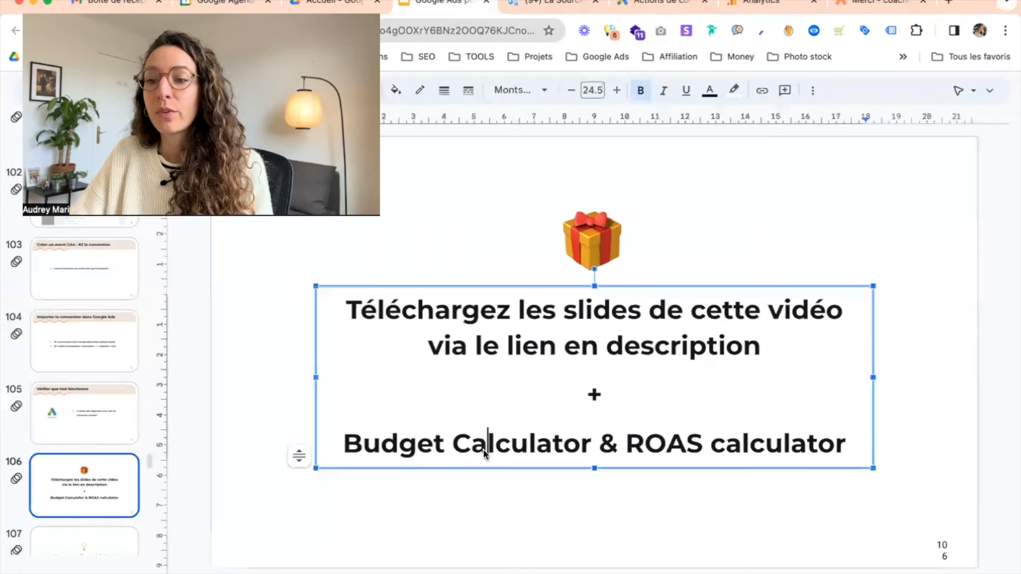
click(399, 444)
click(668, 444)
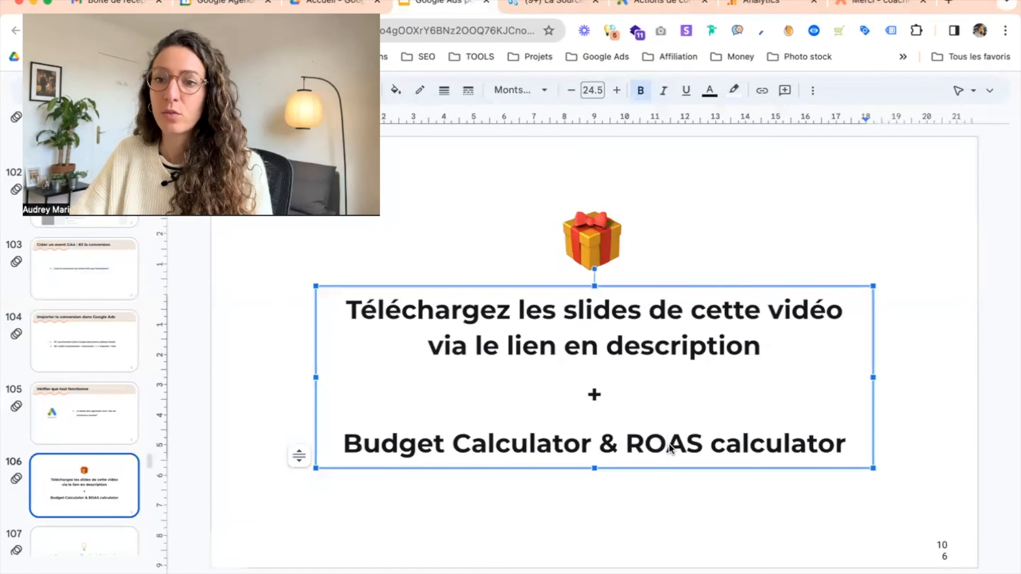
click(528, 447)
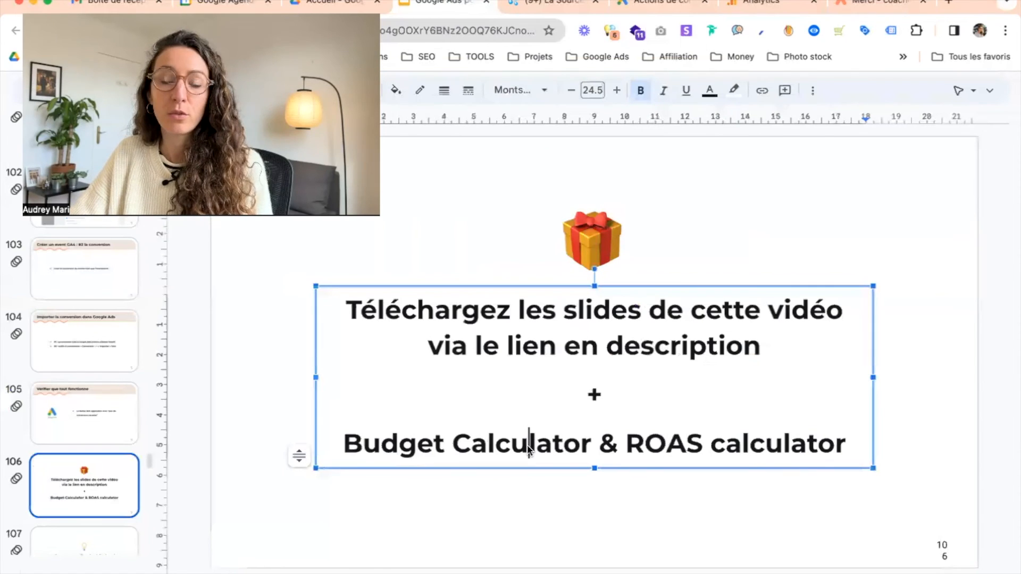
click(674, 453)
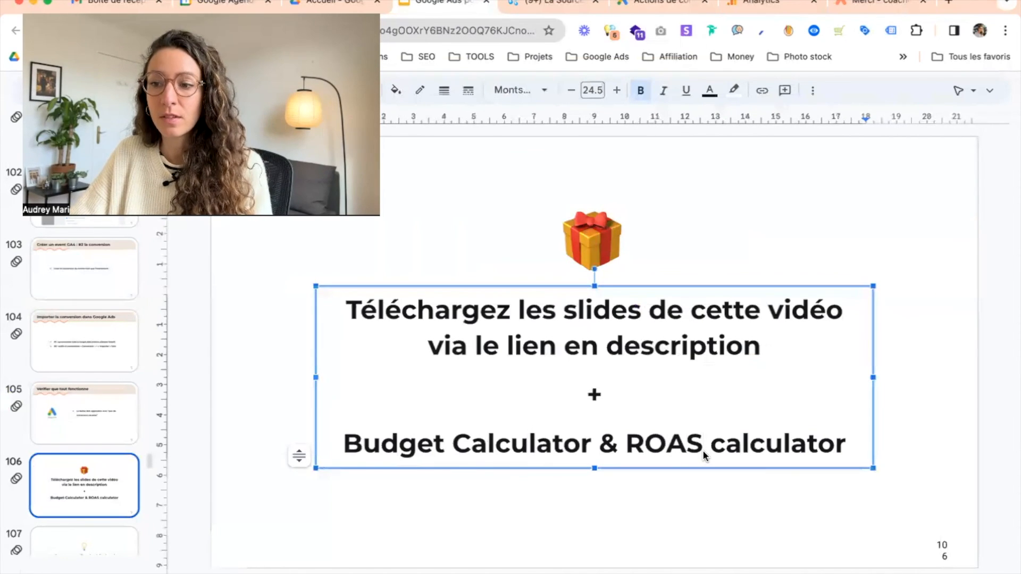
scroll(63, 449, down, 3)
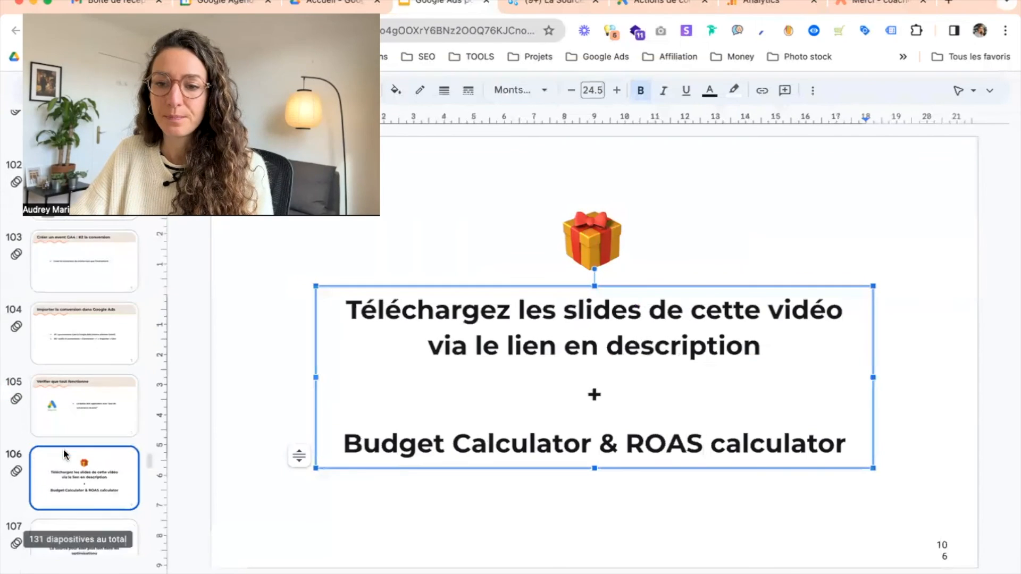
Show the La Source slide, then open the La Source 2.0 Notion page in its browser tab
click(65, 449)
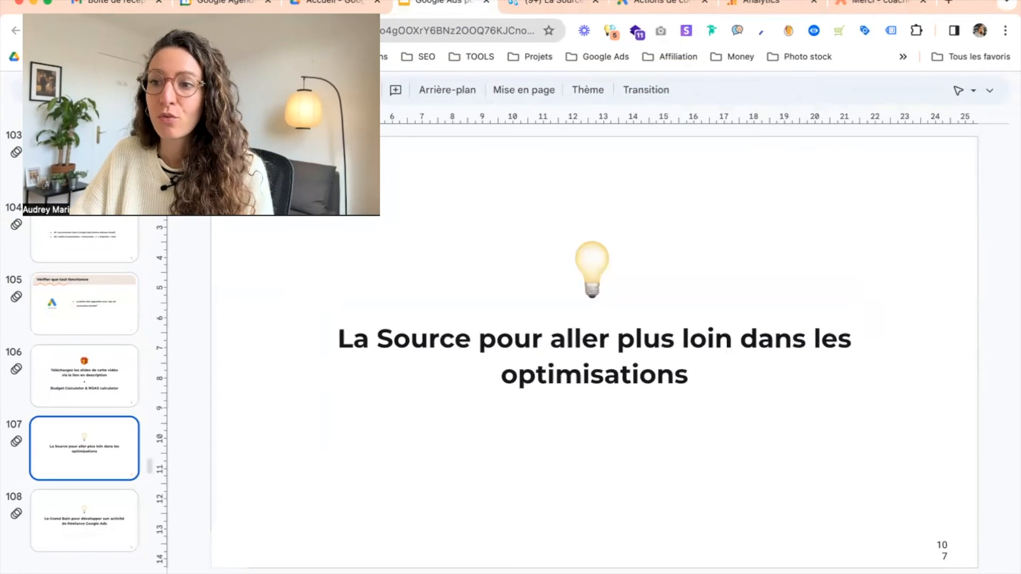
click(548, 2)
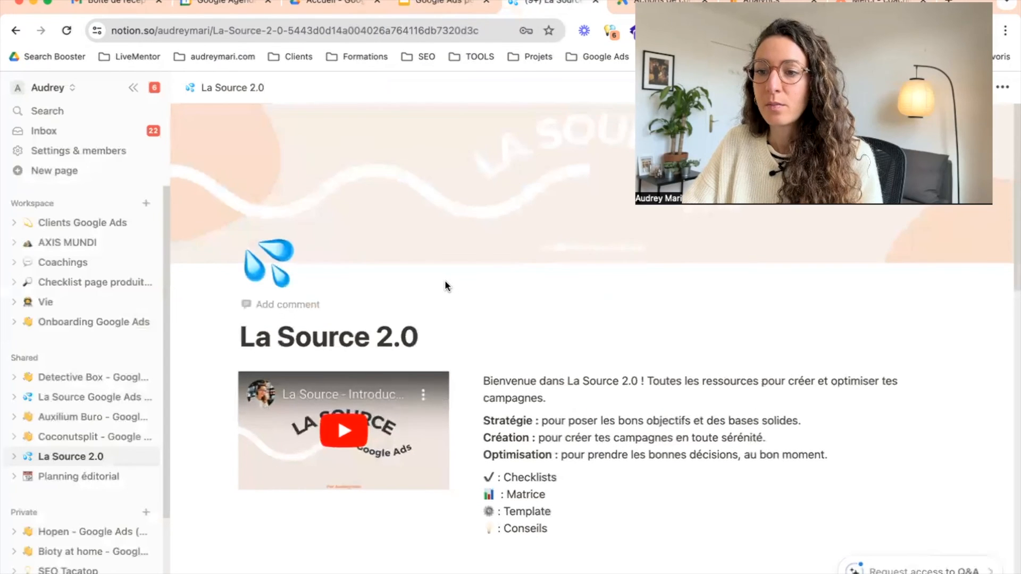
Scroll through the La Source 2.0 page's lead-generation strategy, creation and optimisation resources
scroll(548, 284, down, 1)
scroll(549, 287, down, 3)
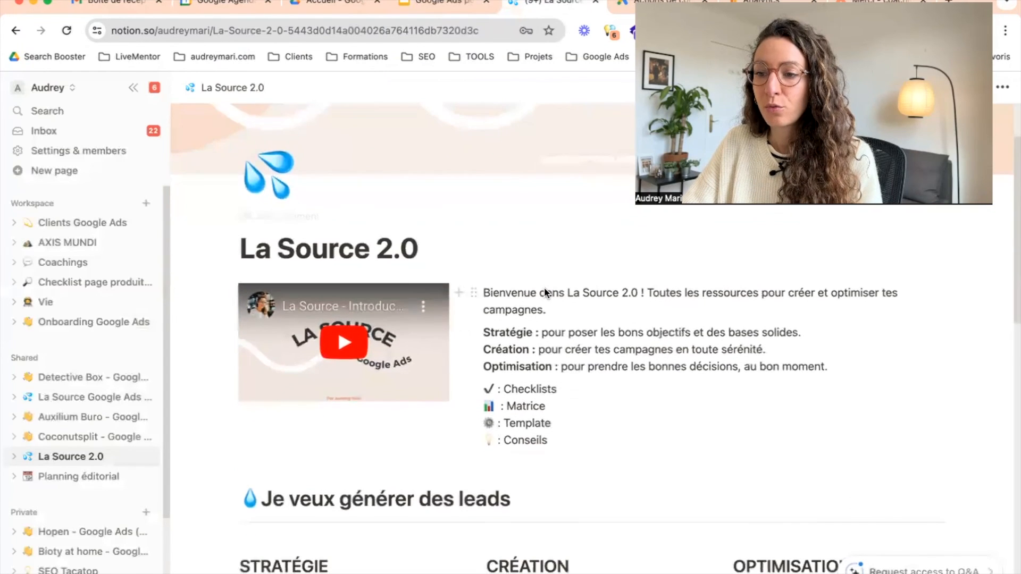
scroll(544, 287, down, 5)
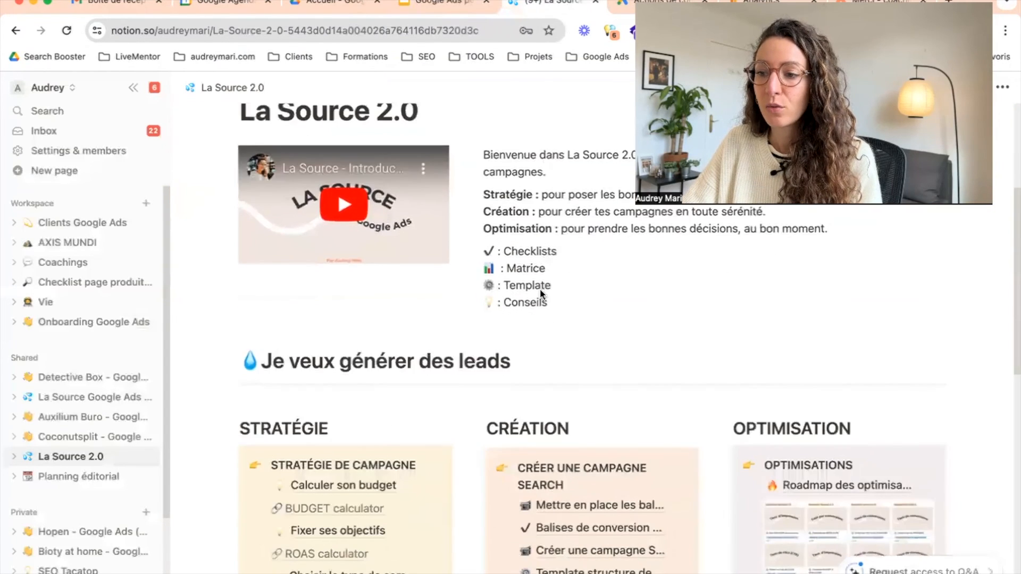
scroll(668, 362, down, 3)
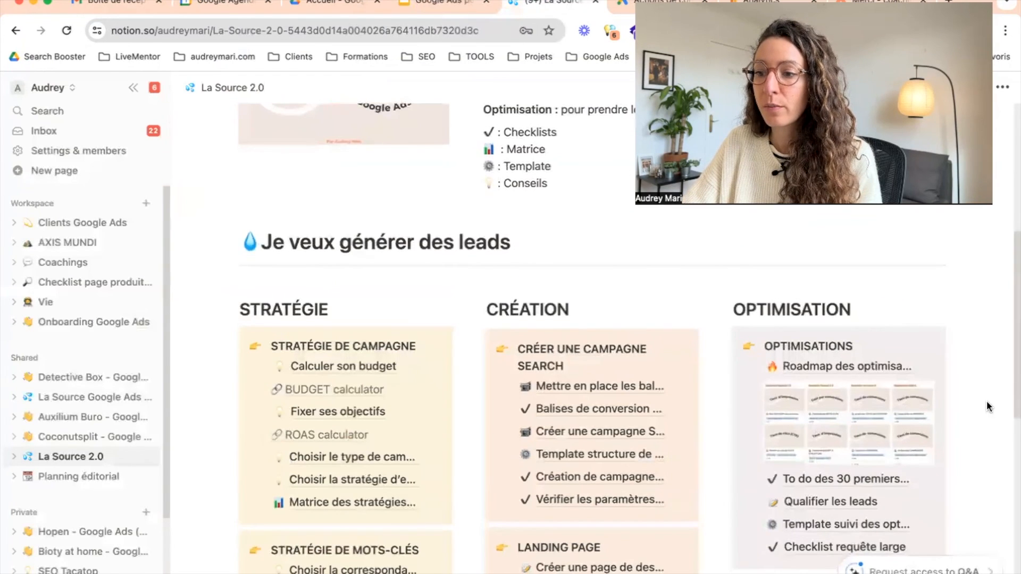
scroll(985, 406, down, 2)
scroll(901, 337, down, 3)
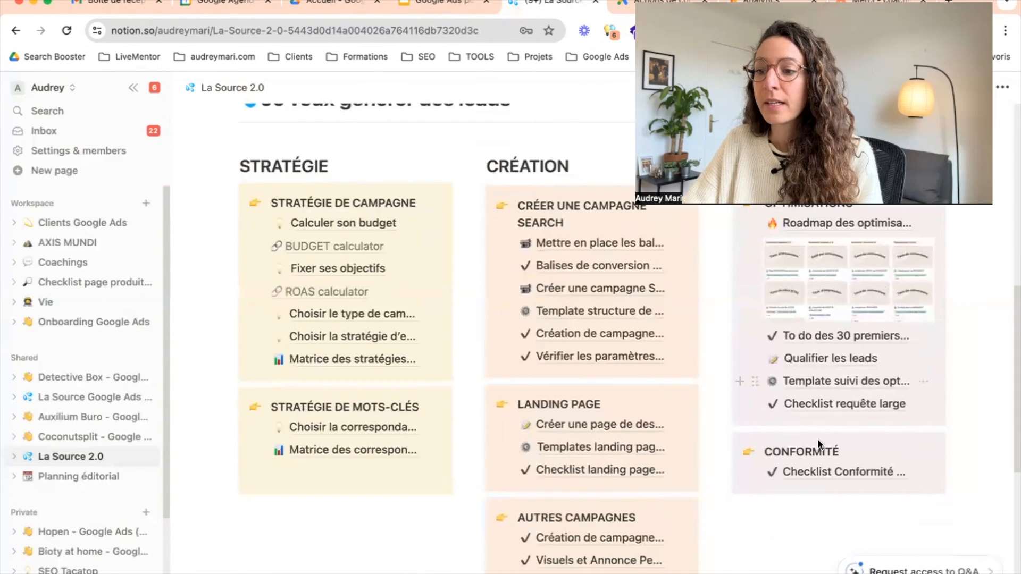
scroll(710, 432, down, 2)
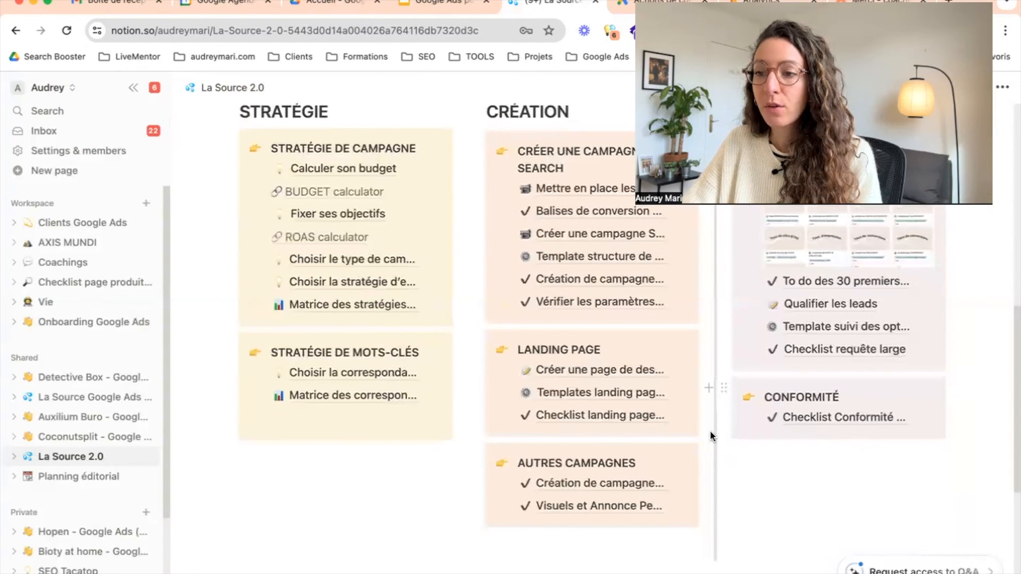
scroll(710, 432, up, 9)
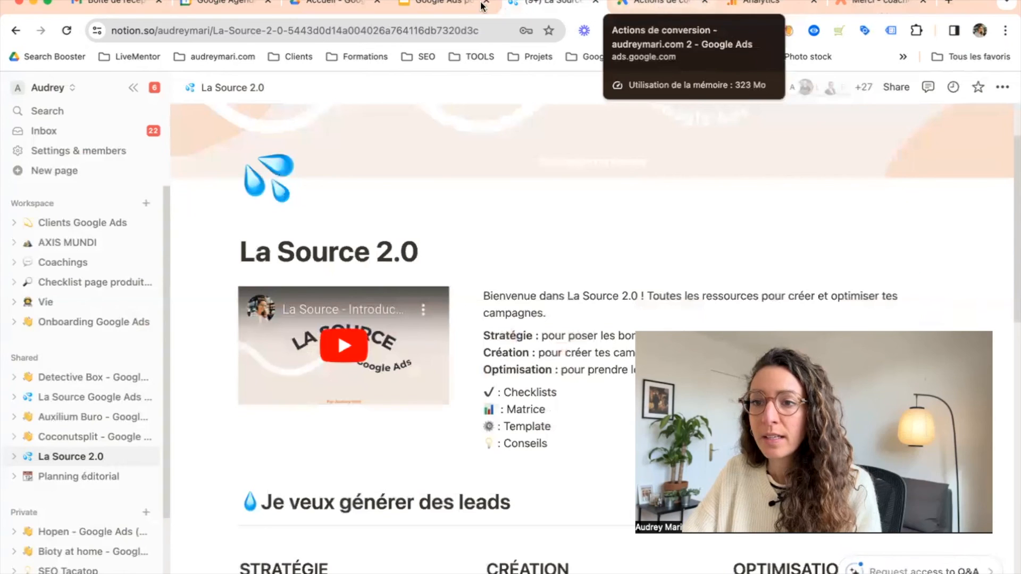
Return to the slide deck and advance to the Le Grand Bain freelance Google Ads slide
click(428, 10)
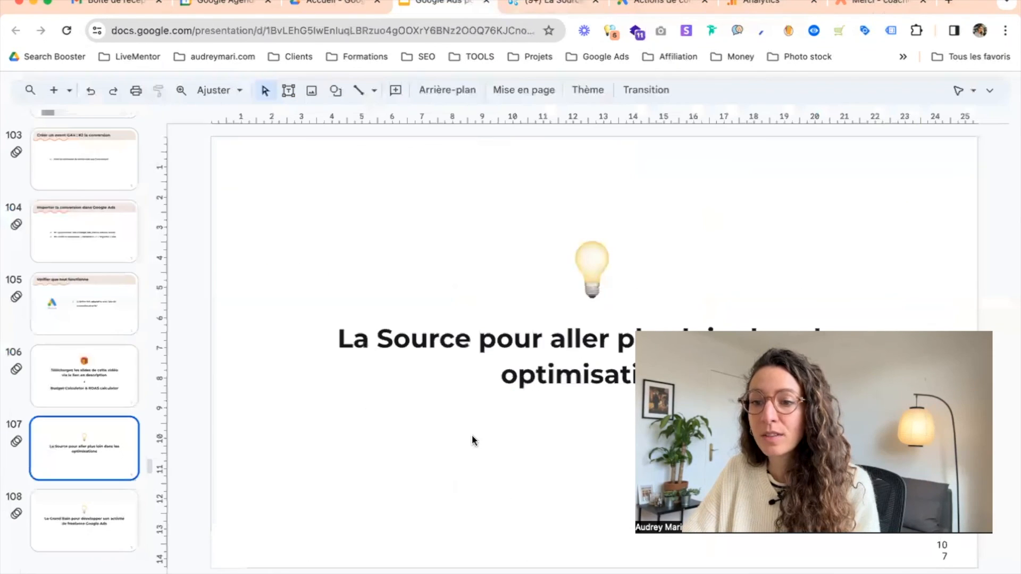
key(Down)
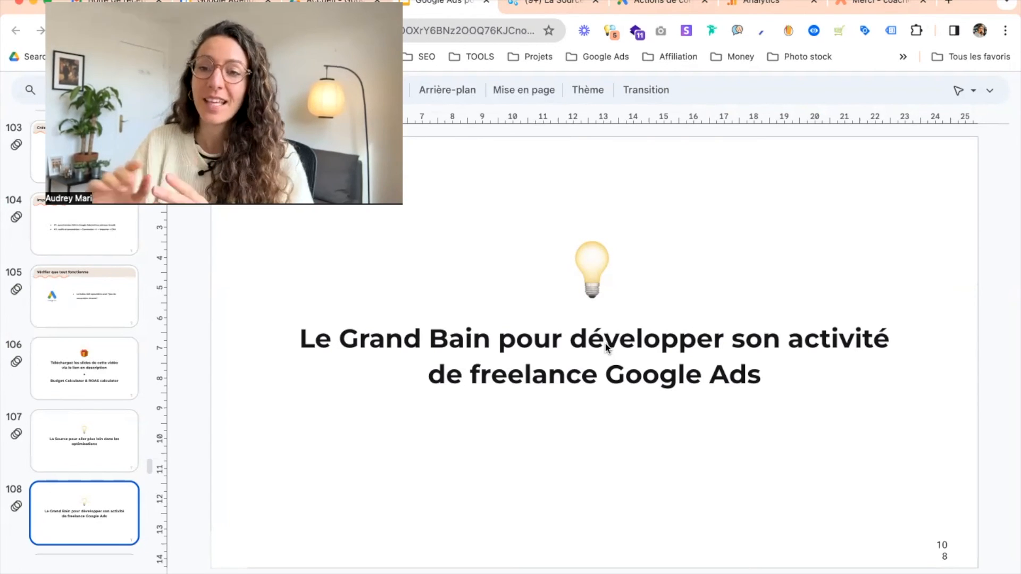
scroll(96, 417, down, 3)
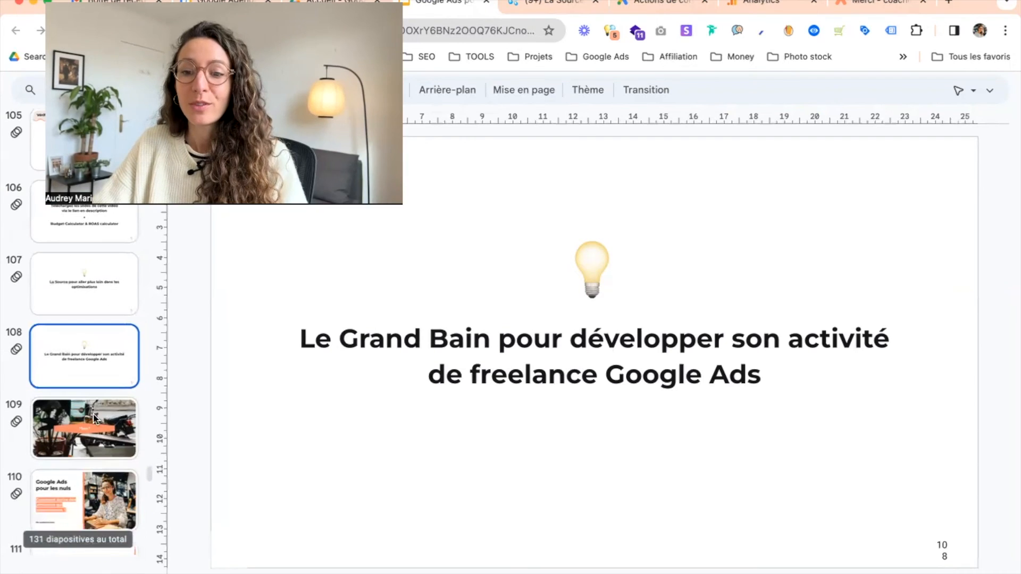